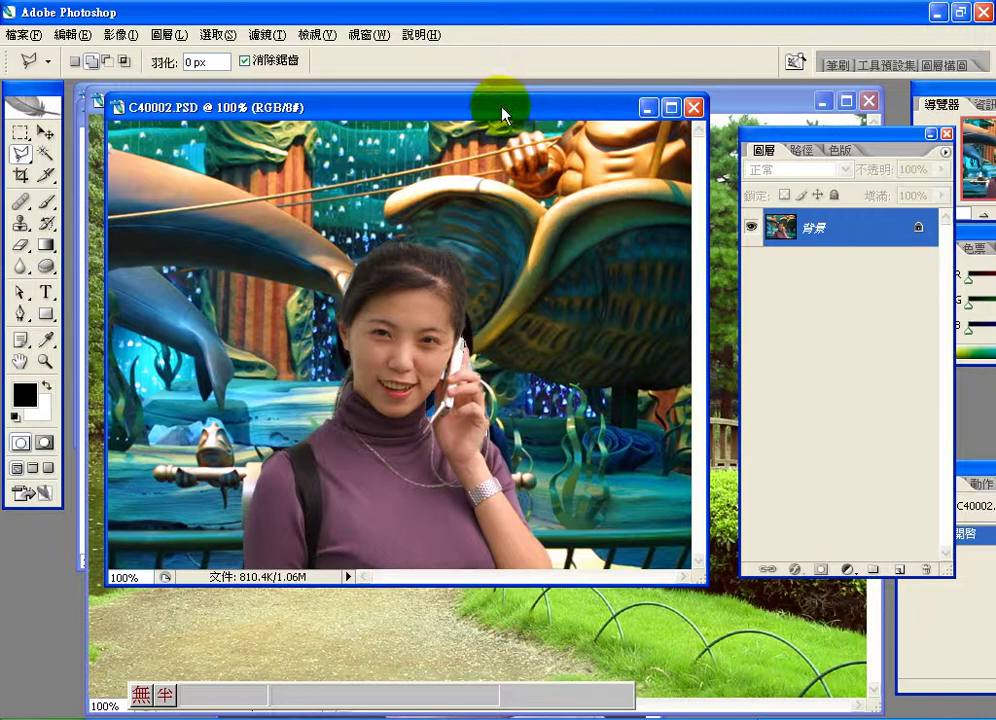
Duplicate the background layer of C40002.PSD
drag(502, 108, 498, 108)
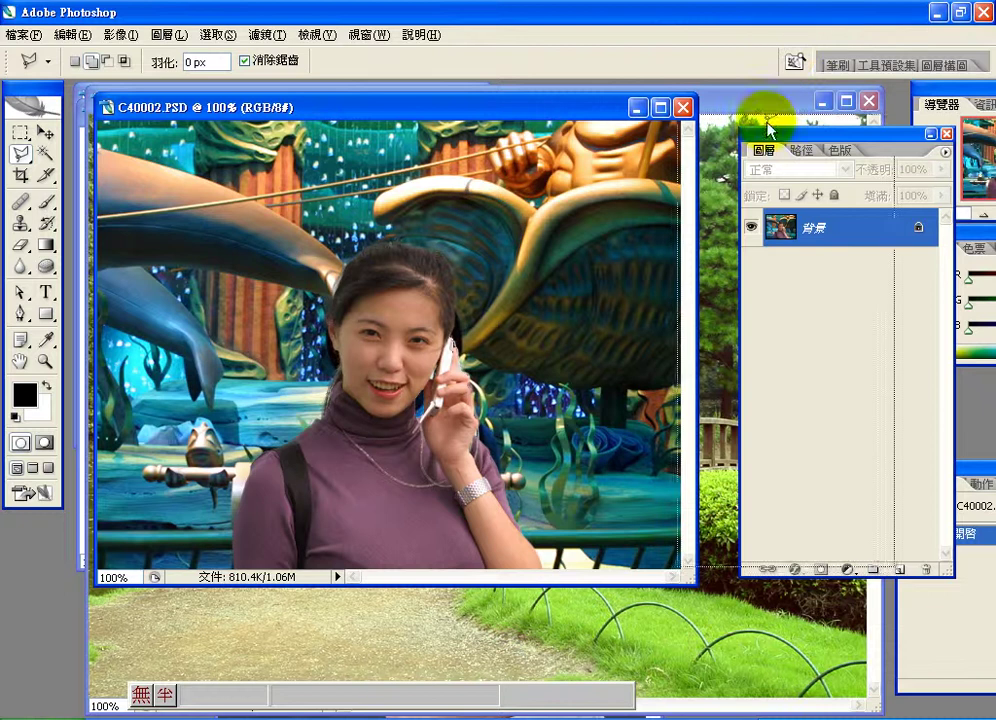
drag(771, 134, 663, 116)
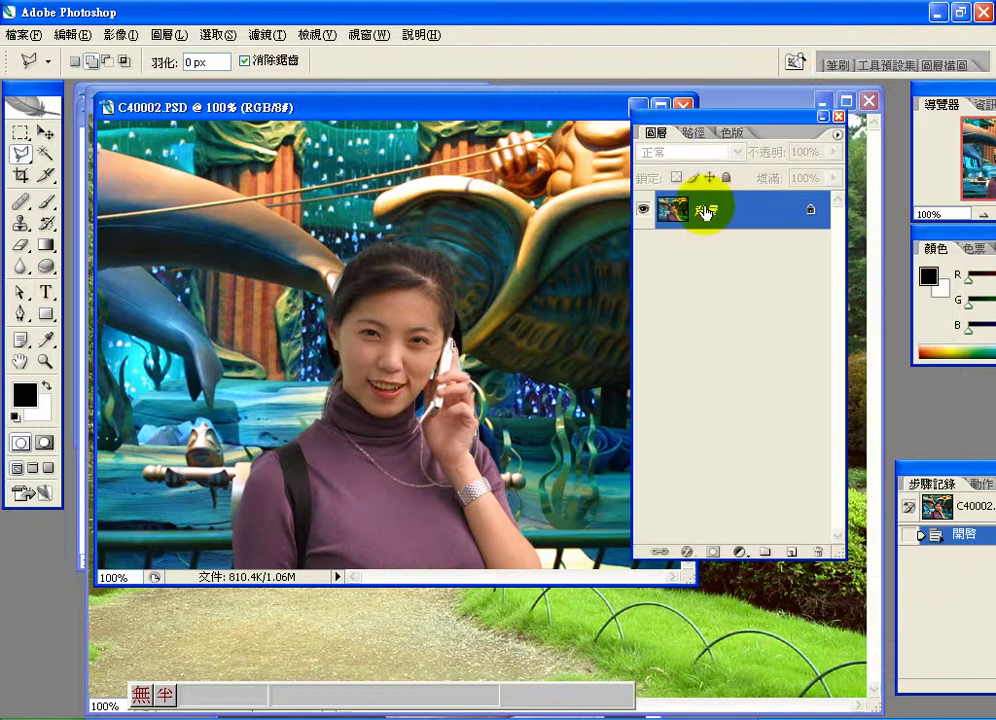
drag(705, 211, 792, 550)
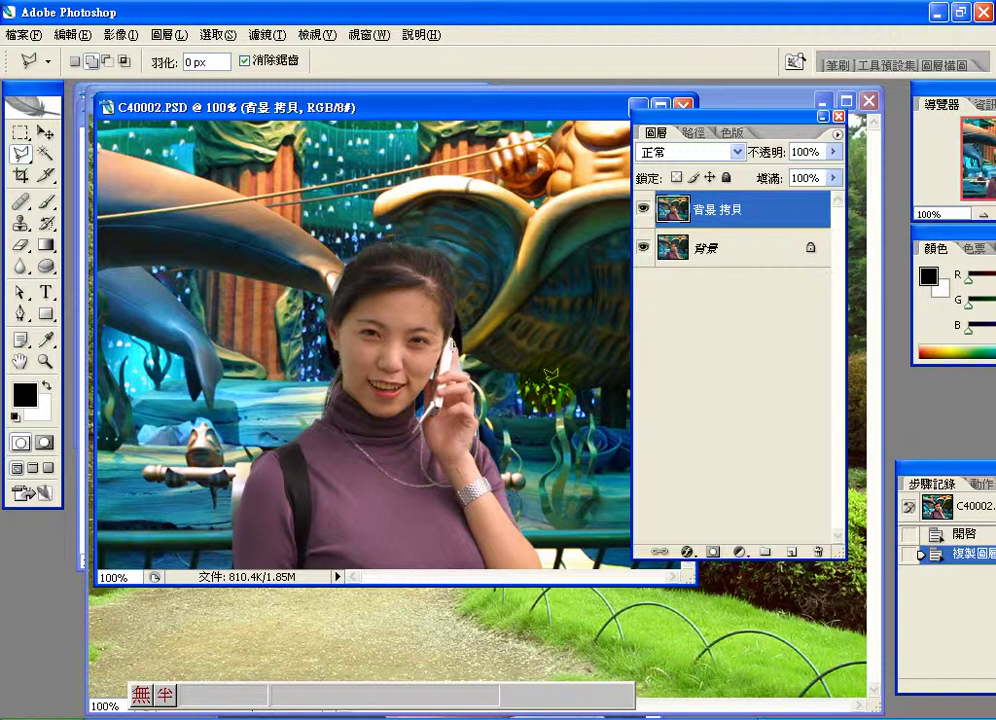
Apply a Gaussian Blur of 9.5 pixels to the background copy layer
click(266, 35)
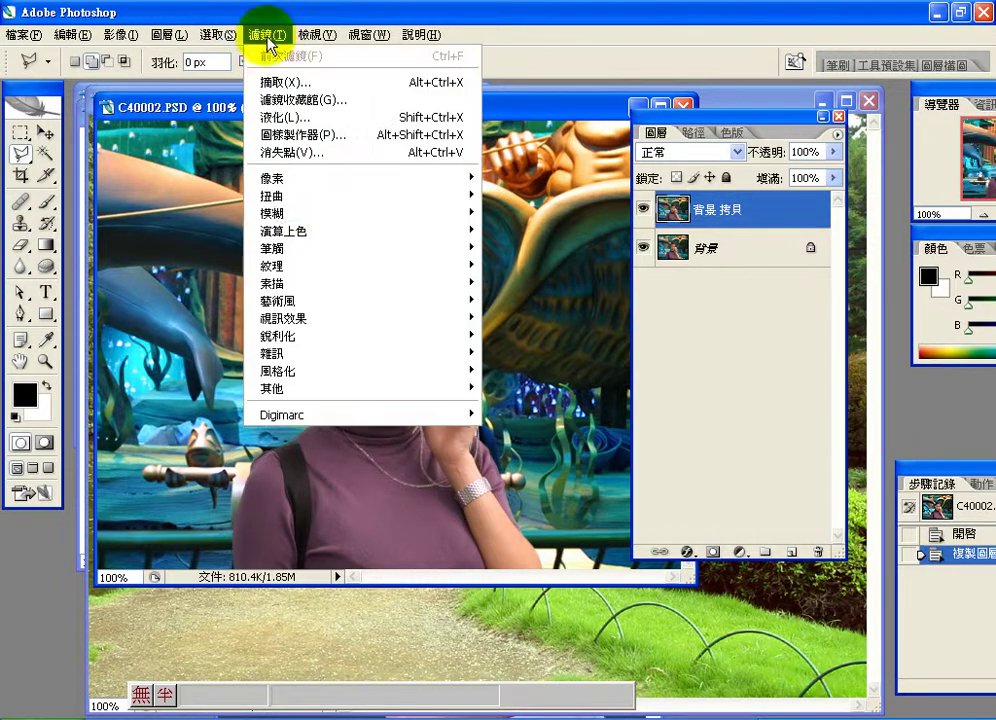
mouse_move(335, 218)
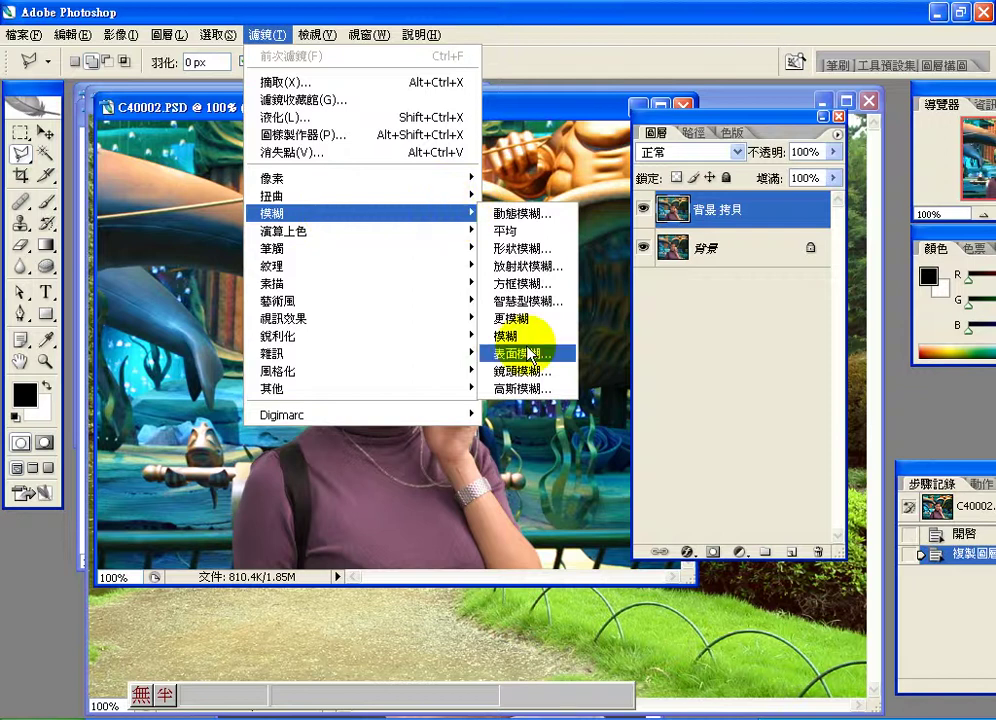
click(536, 388)
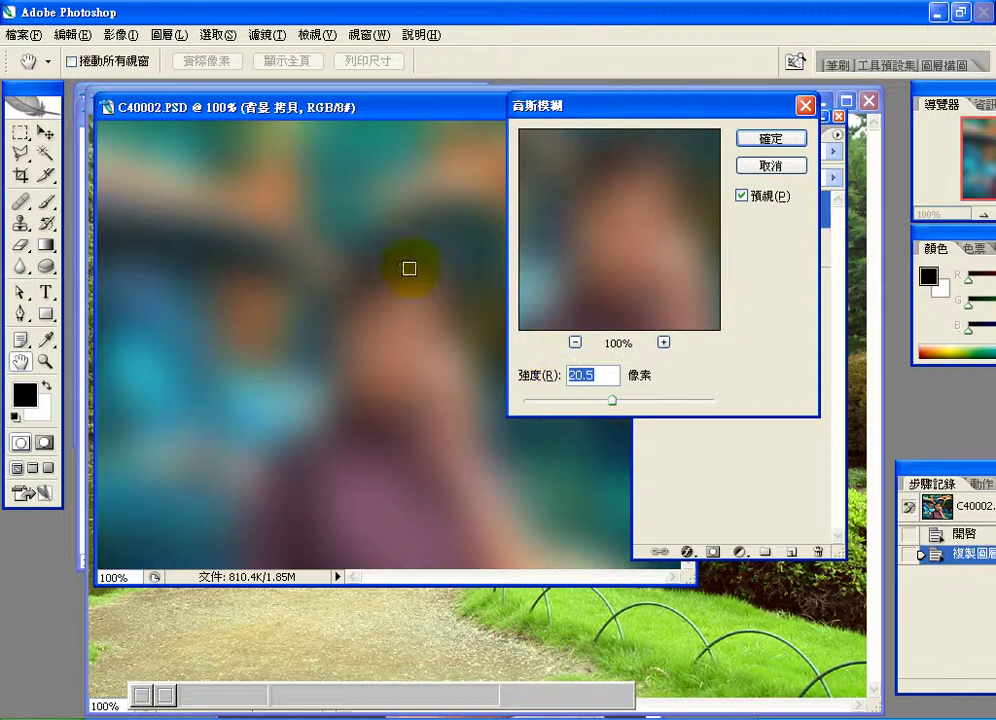
drag(612, 400, 600, 405)
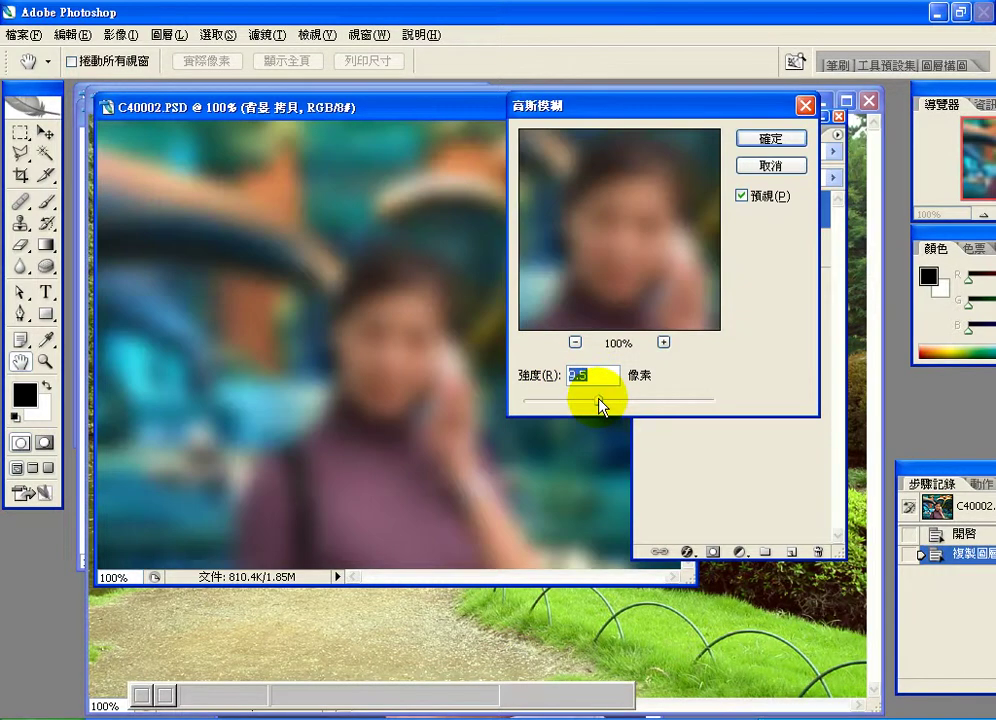
click(752, 141)
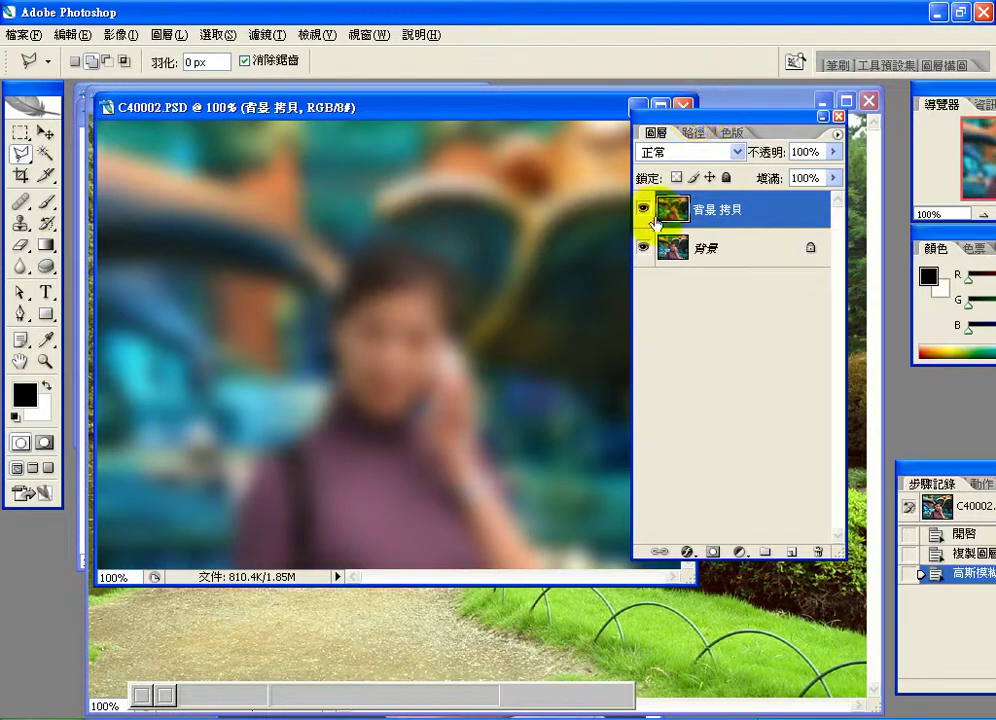
Add a layer mask to the blurred copy, target it with the Brush tool, and toggle the layer's visibility to compare with the original
click(713, 551)
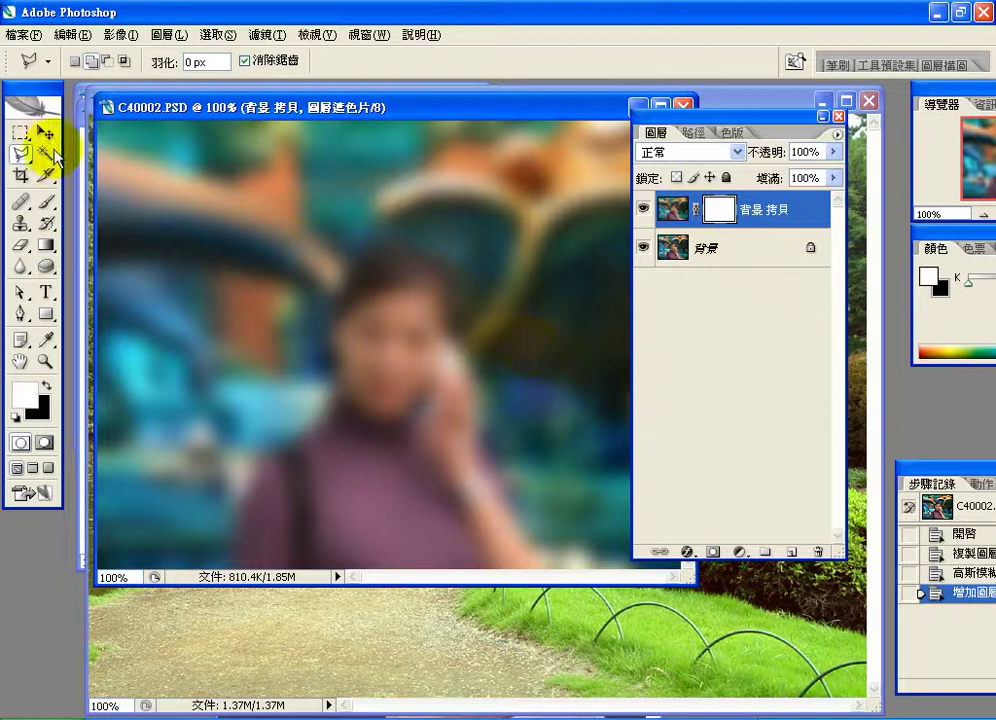
click(45, 202)
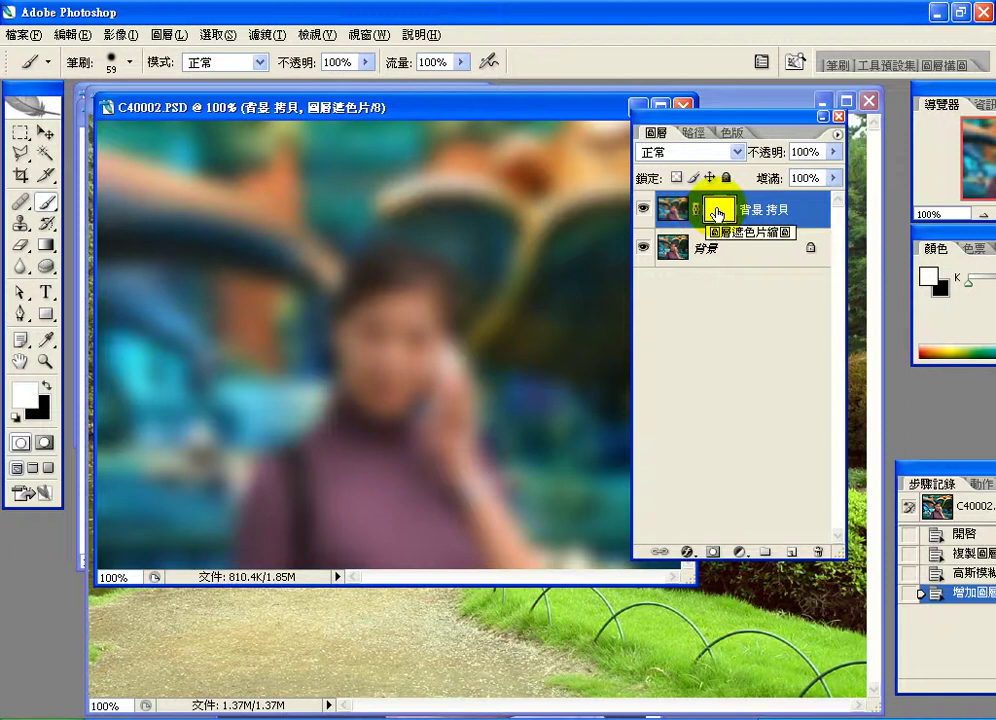
click(716, 211)
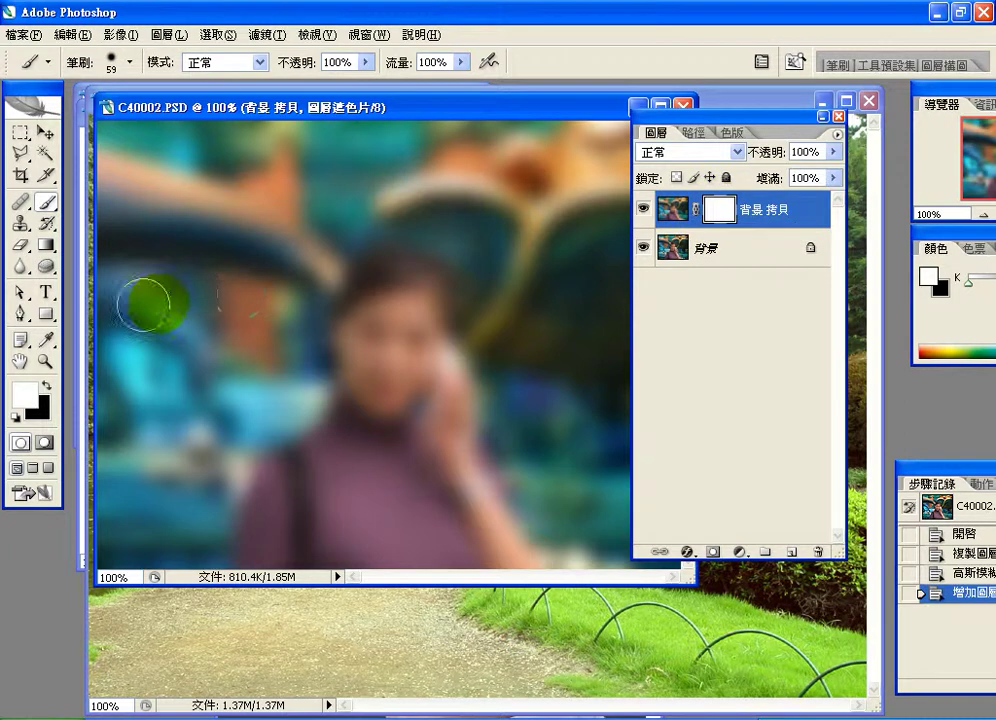
click(643, 210)
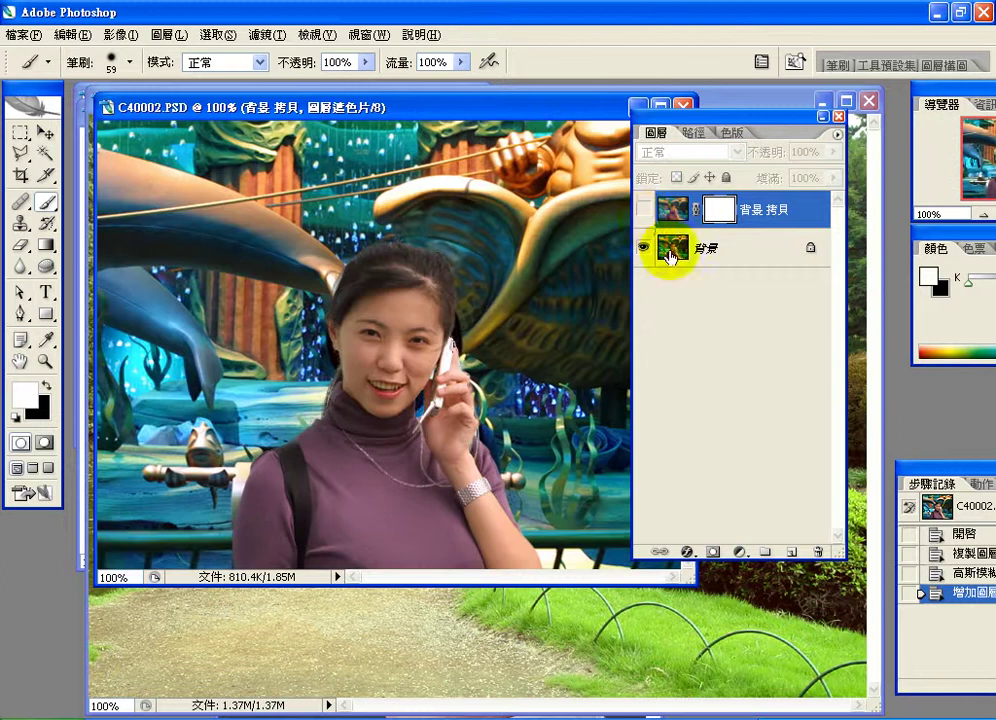
click(643, 210)
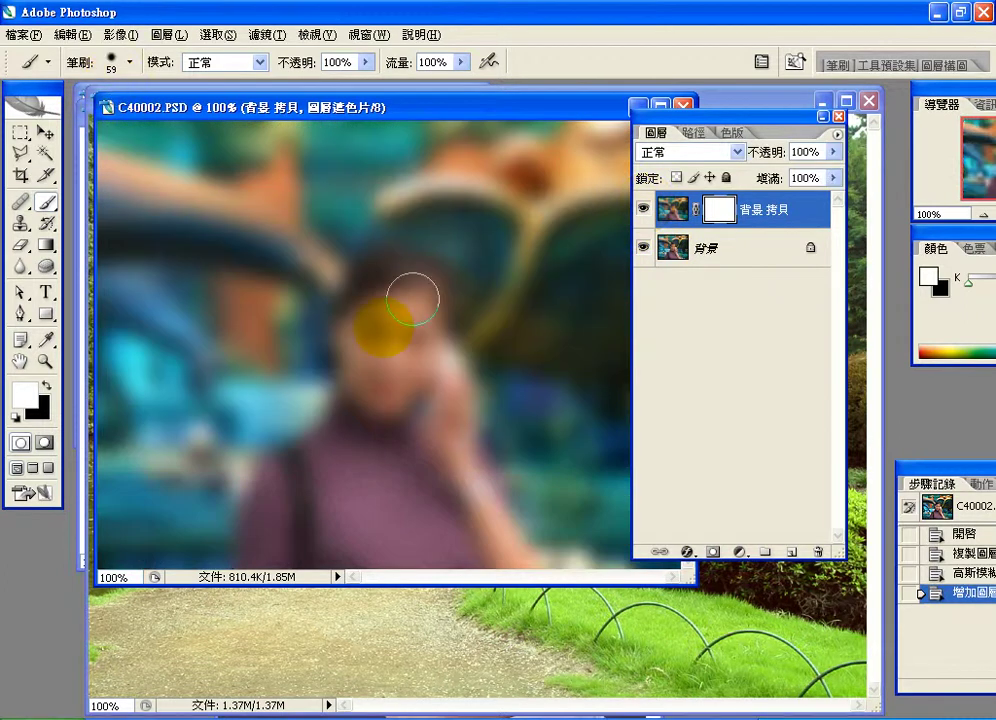
Paint black over the woman on the layer mask with the 59-pixel brush to bring her back into focus
drag(396, 306, 410, 390)
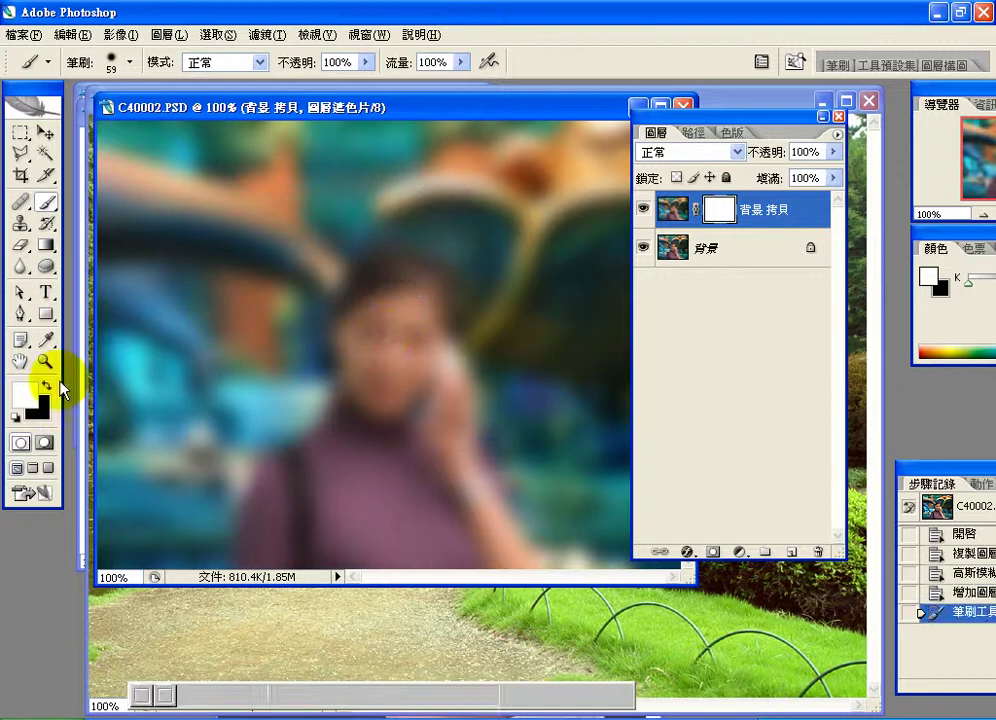
click(47, 385)
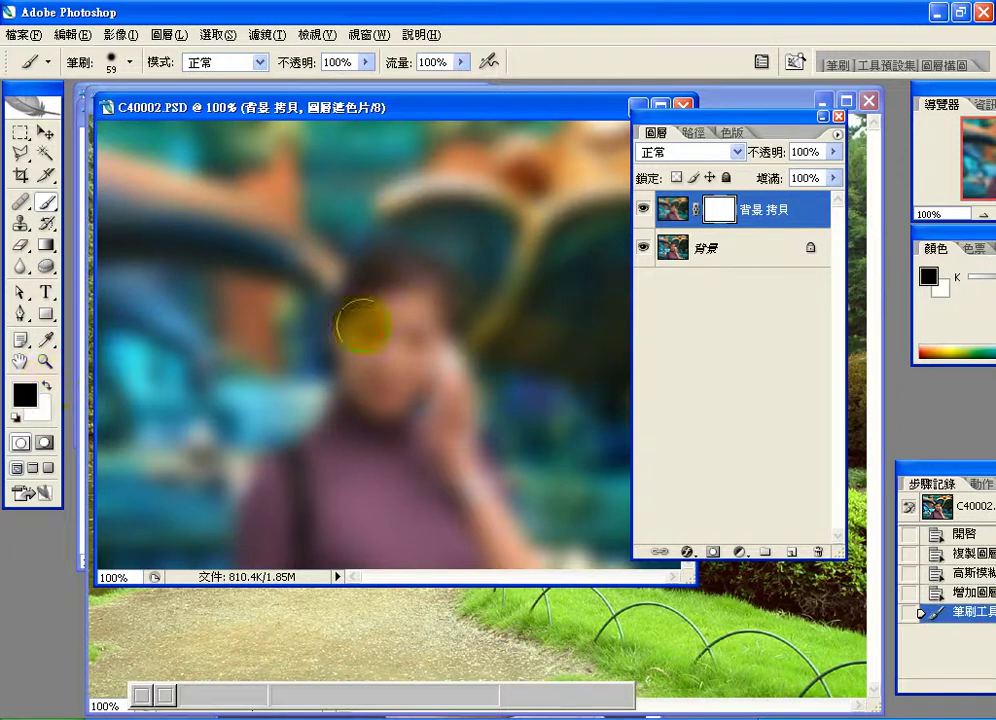
mouse_move(362, 325)
mouse_down()
mouse_move(399, 262)
mouse_move(420, 286)
mouse_move(362, 428)
mouse_move(288, 486)
mouse_move(270, 558)
mouse_move(407, 441)
mouse_move(435, 533)
mouse_move(490, 544)
mouse_move(440, 433)
mouse_move(422, 320)
mouse_up()
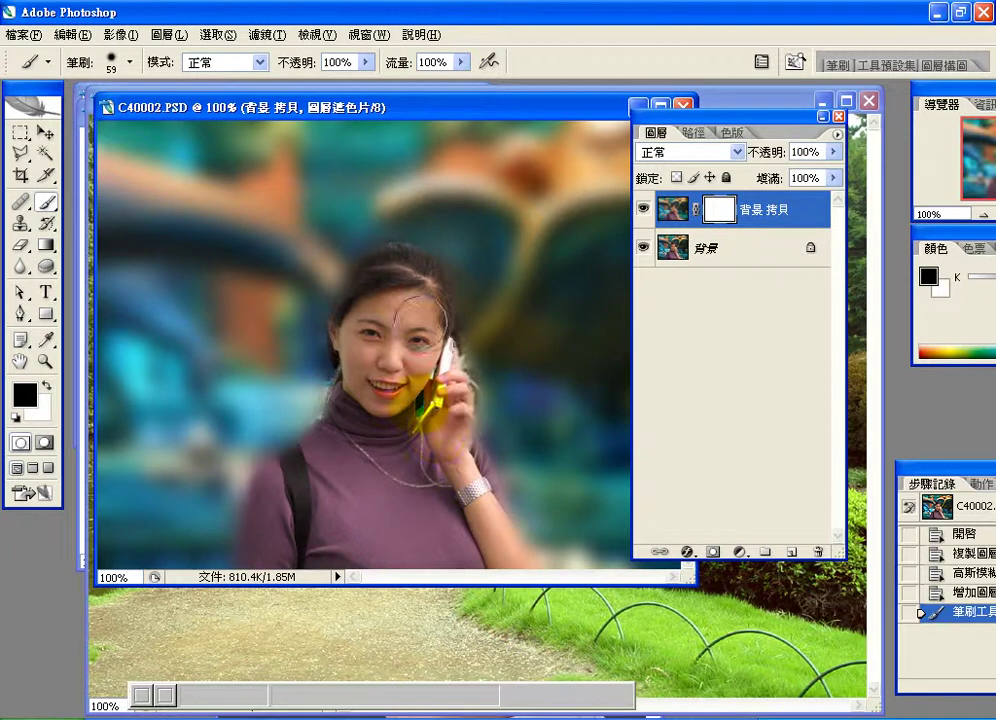
click(417, 447)
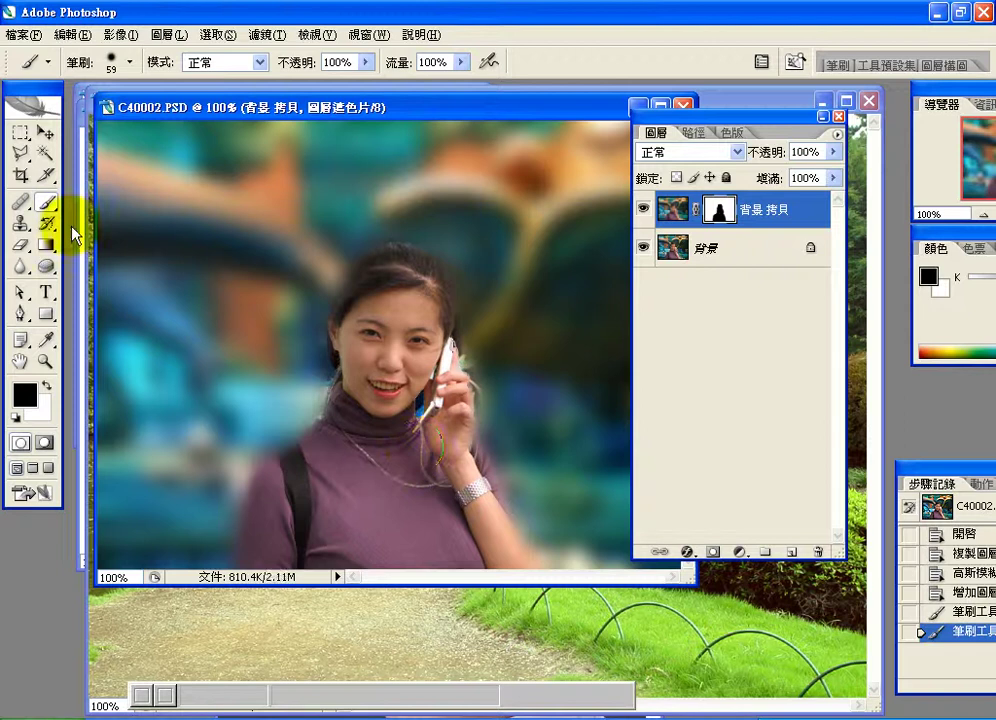
Refine the mask by painting white around the woman's outline to restore the background blur and black over her upper body
click(47, 382)
click(310, 360)
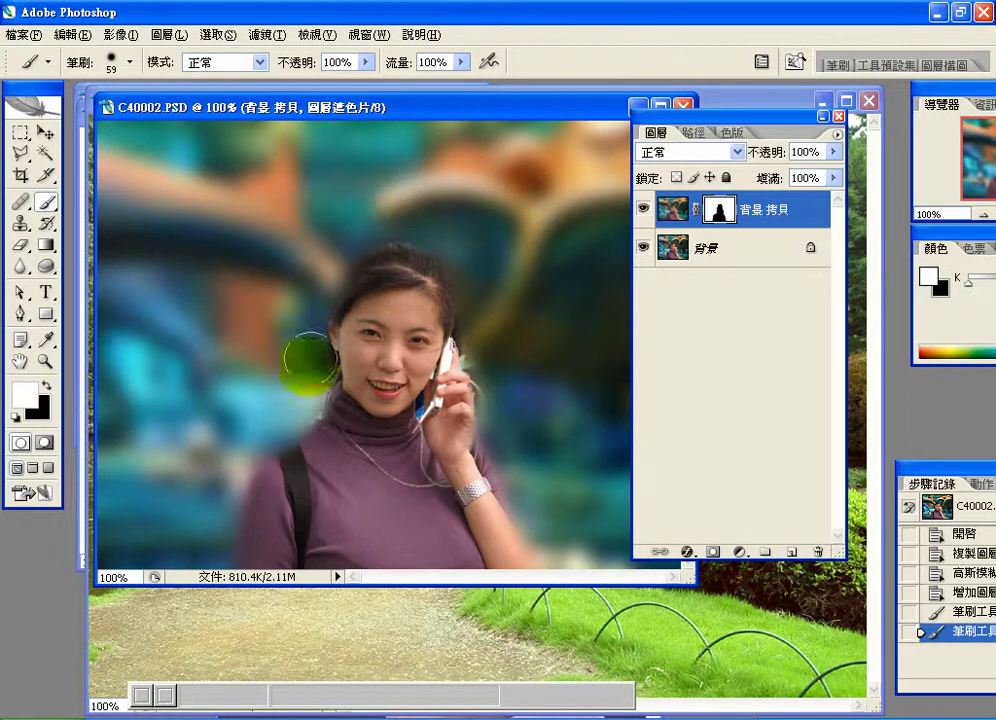
drag(310, 362, 306, 402)
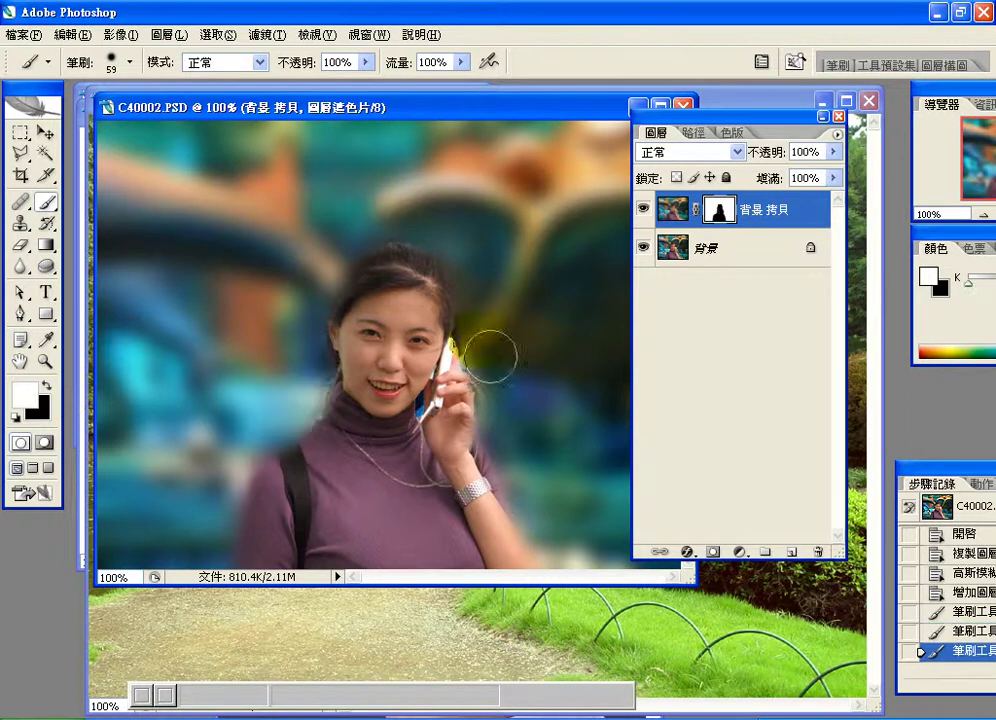
drag(489, 351, 502, 406)
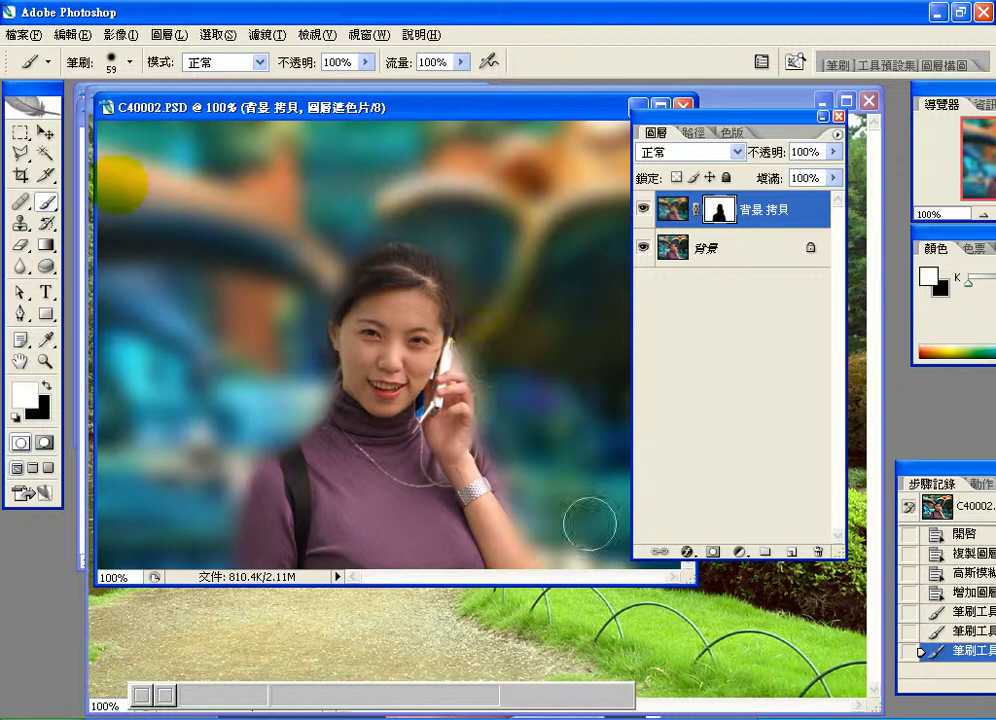
click(150, 398)
key(x)
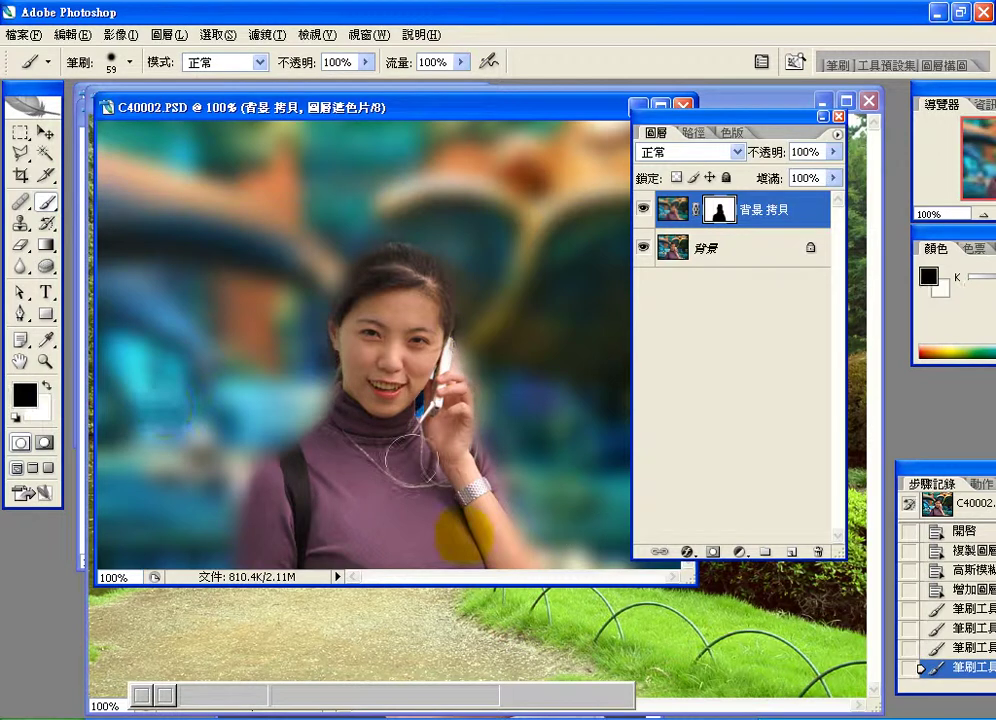
mouse_move(415, 455)
mouse_down()
mouse_move(496, 555)
mouse_move(456, 452)
mouse_move(432, 425)
mouse_up()
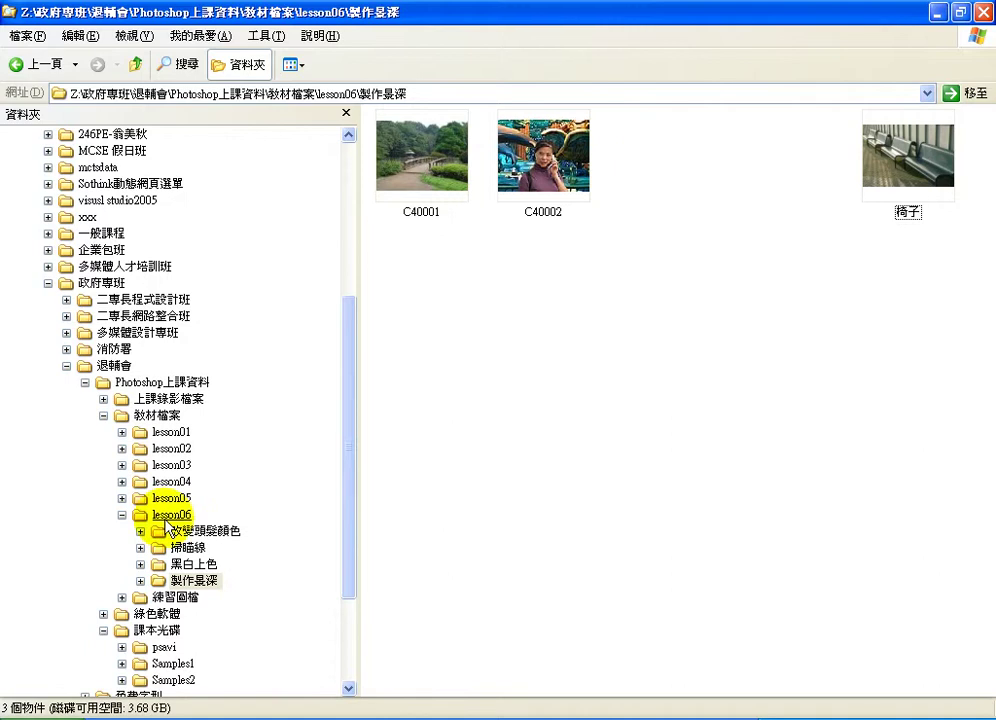
Switch to the file explorer and open 椅子.jpg from the lesson06\製作景深 folder in Photoshop
click(196, 580)
drag(907, 155, 665, 165)
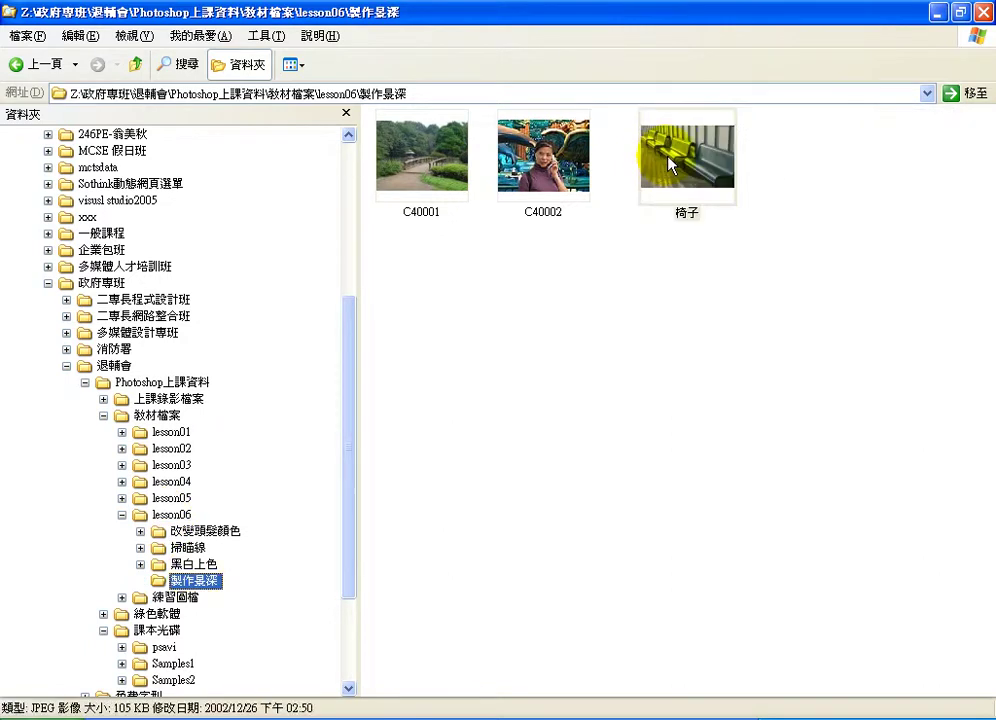
click(551, 175)
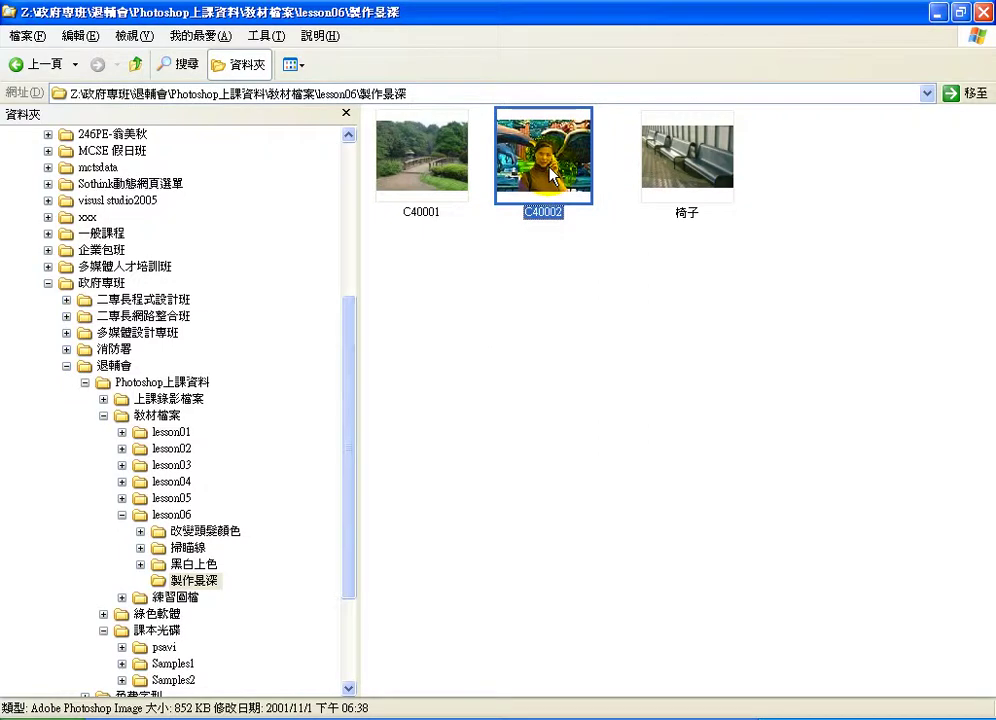
drag(685, 172, 150, 460)
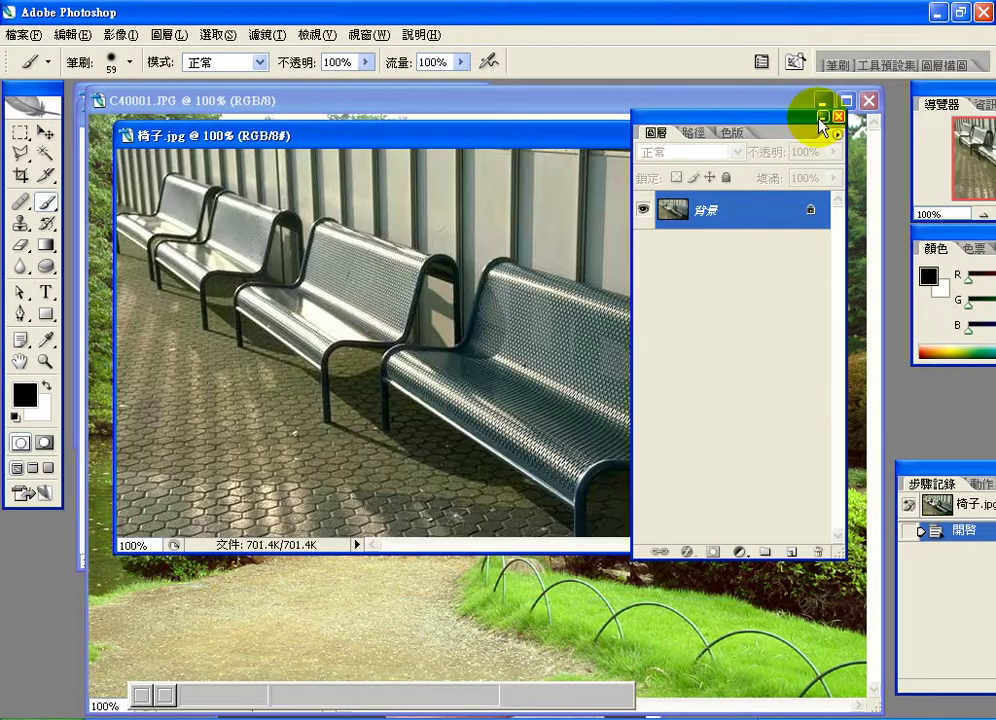
Duplicate the background layer of the bench photo 椅子.jpg
drag(800, 116, 972, 111)
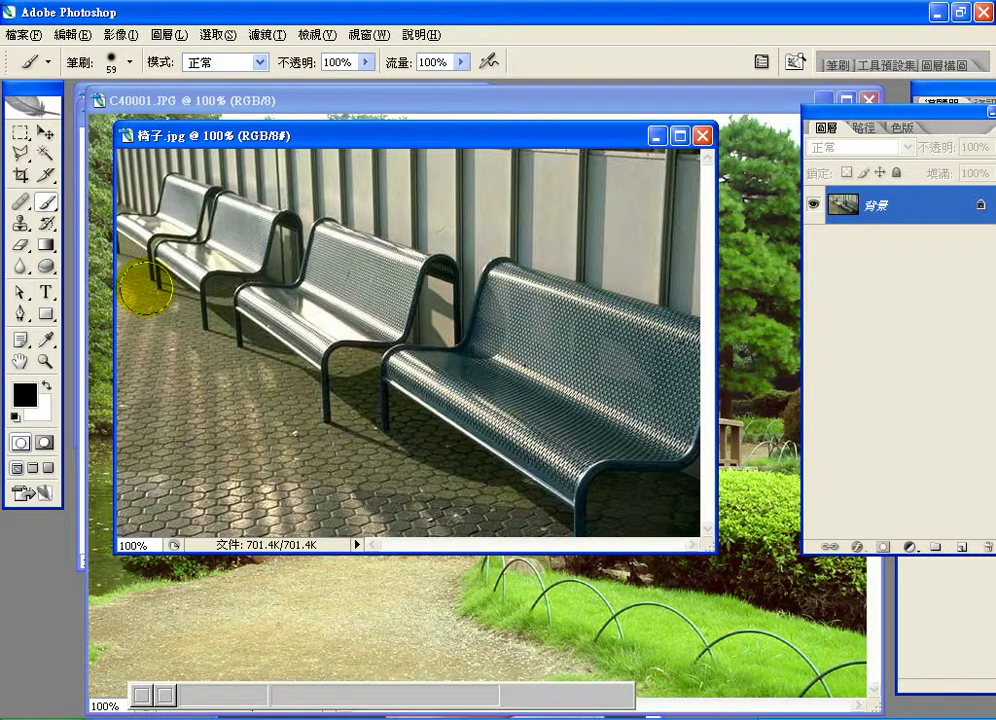
drag(890, 110, 662, 137)
drag(629, 224, 736, 568)
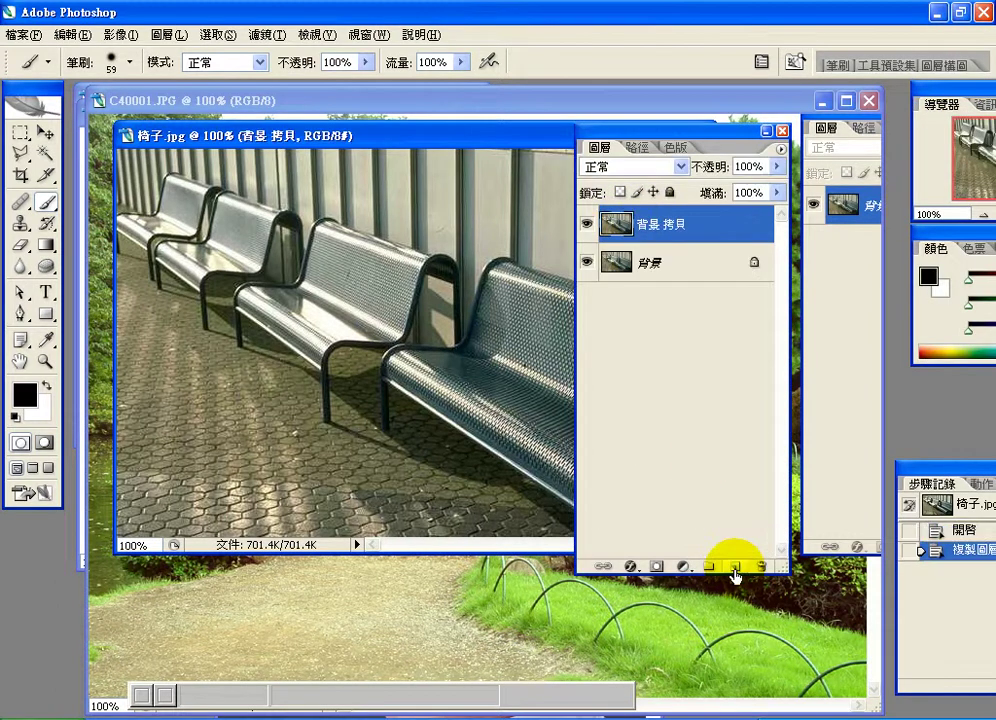
Reapply the last Gaussian Blur to the bench photo's background copy and add a layer mask to it
click(266, 34)
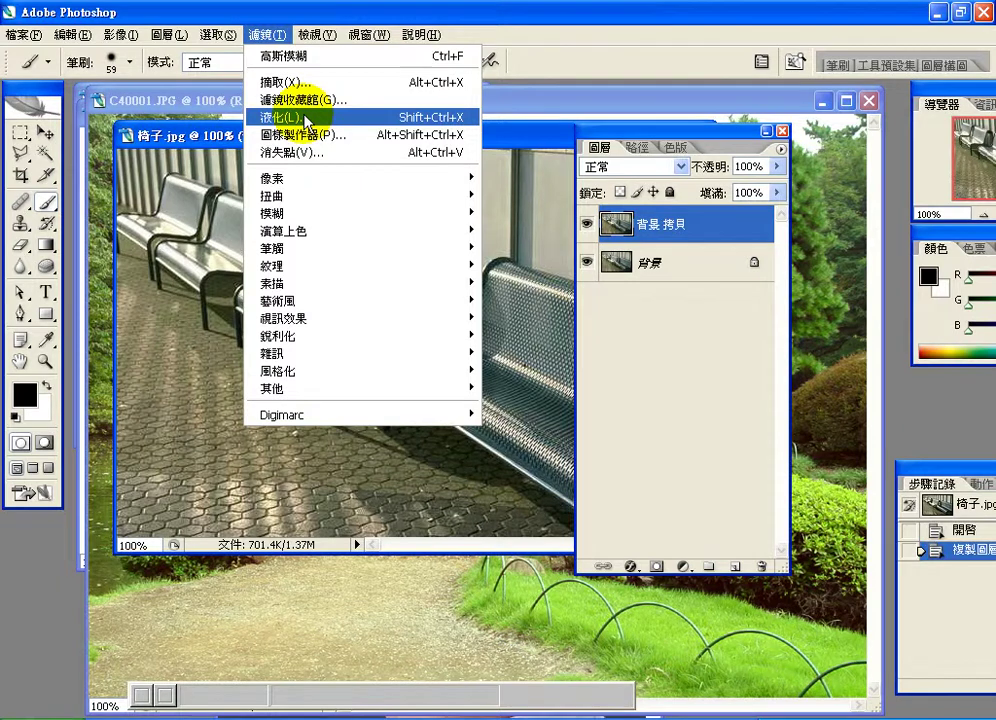
click(331, 66)
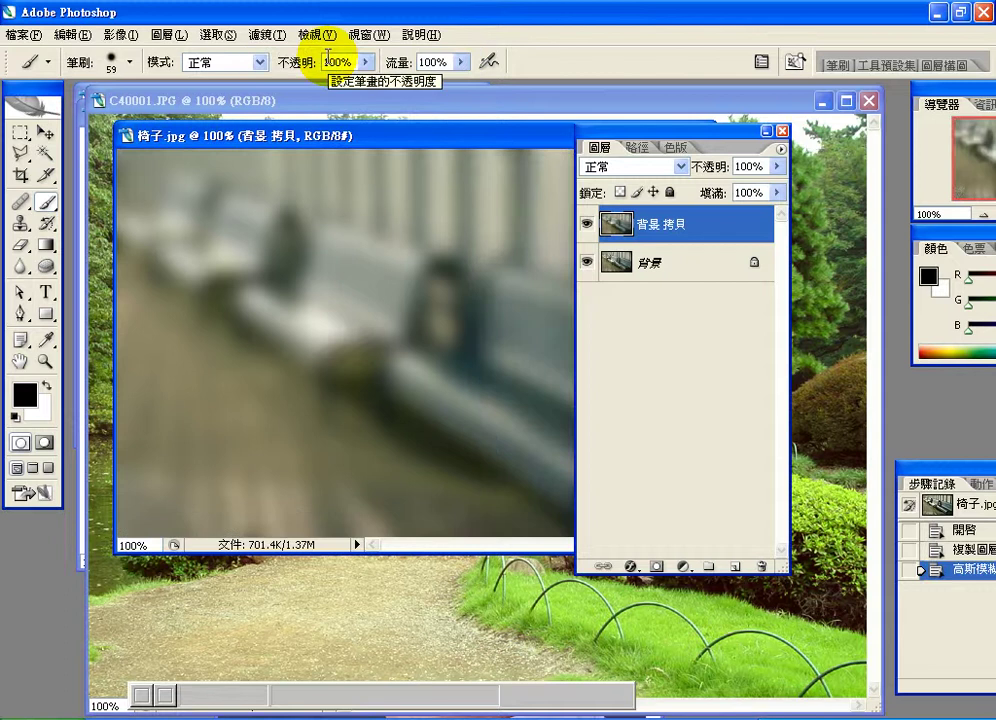
click(657, 568)
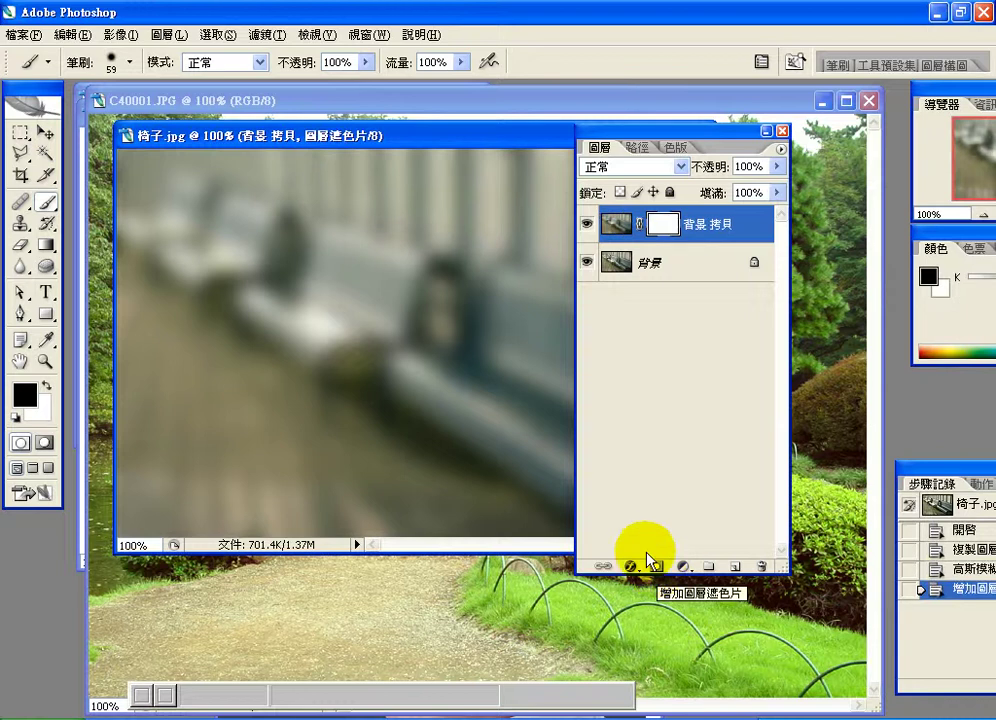
drag(778, 137, 924, 134)
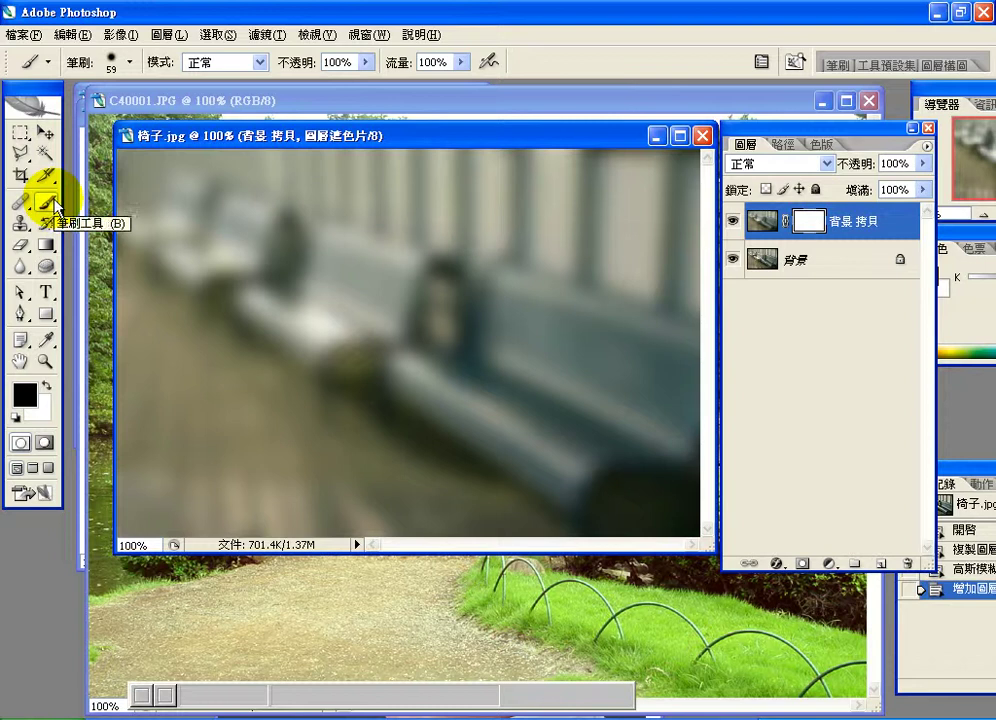
Activate the Gradient tool with the foreground-to-background (前景到背景) preset for the bench photo's layer mask
click(43, 250)
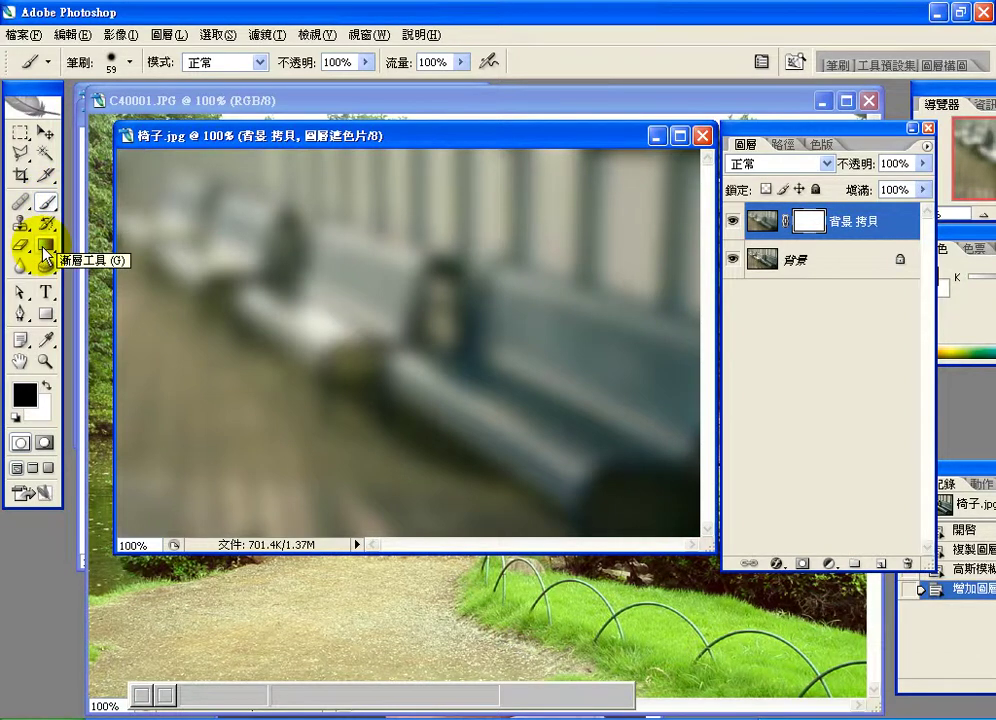
click(44, 250)
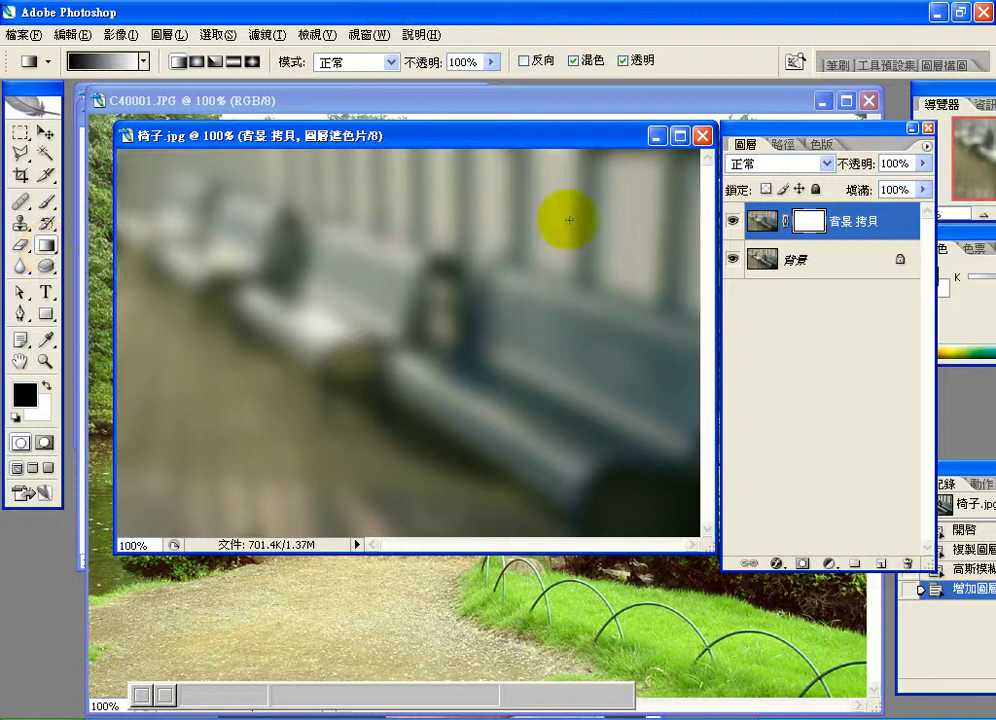
click(45, 248)
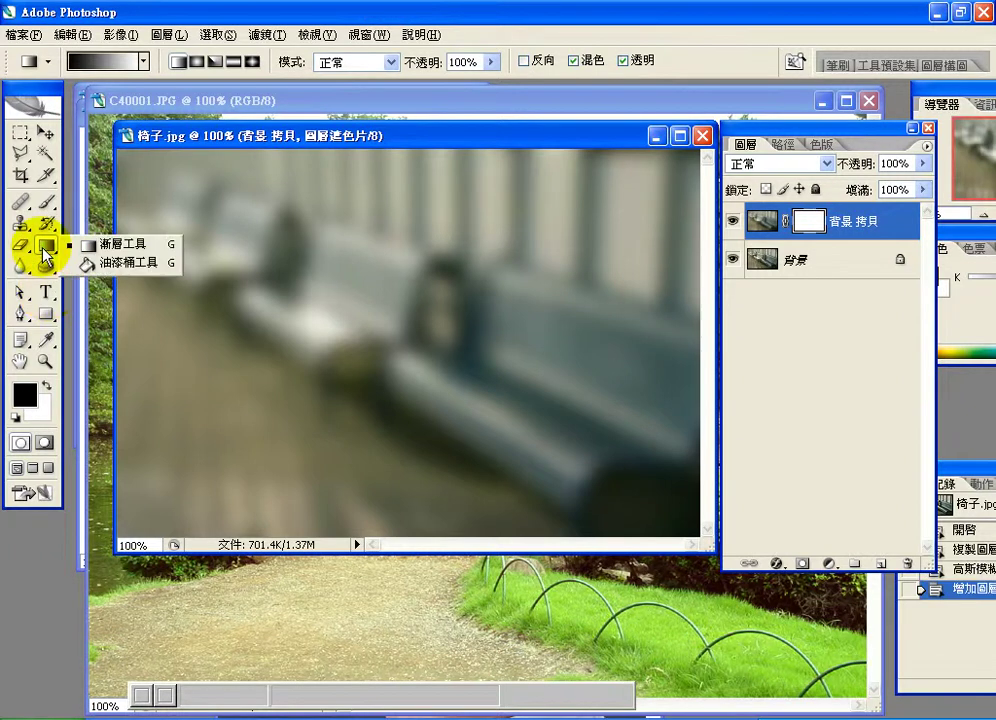
click(95, 243)
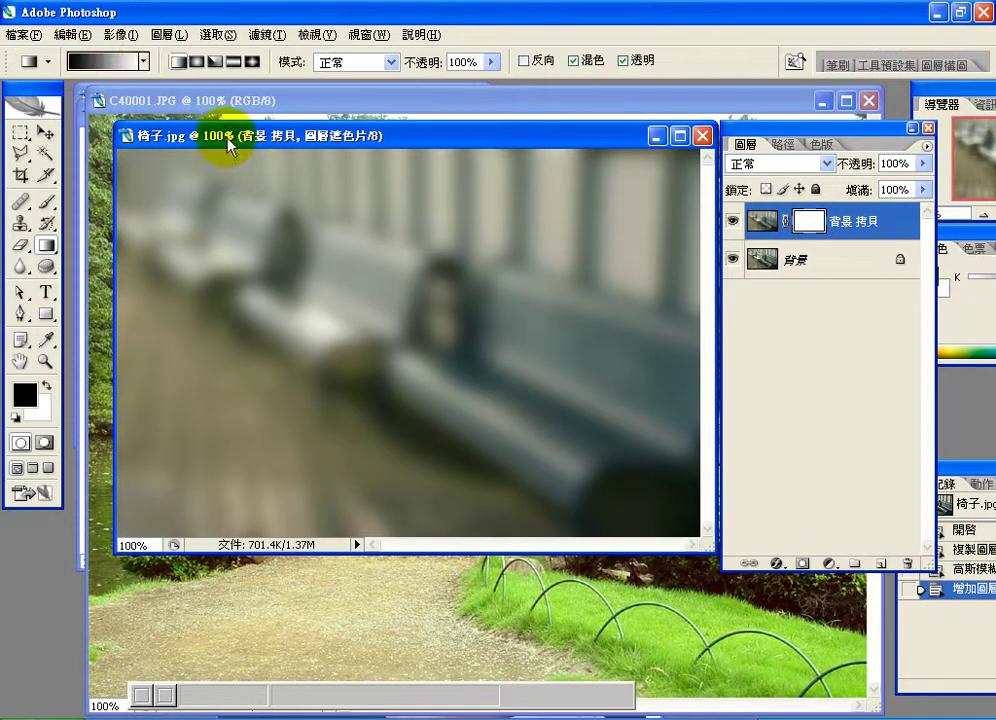
click(145, 62)
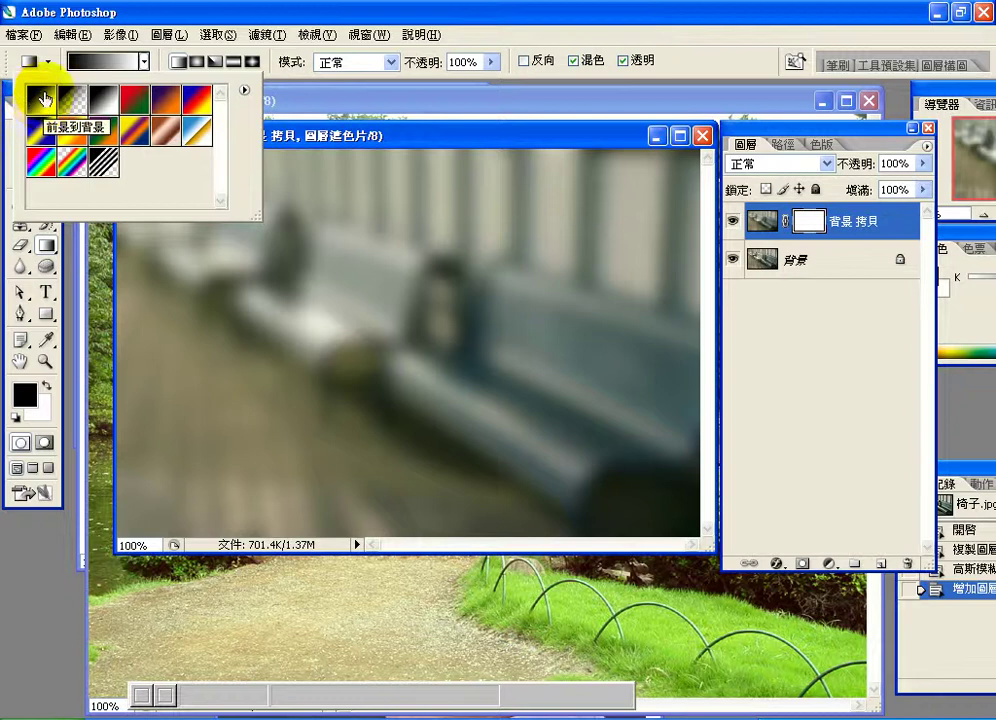
click(88, 65)
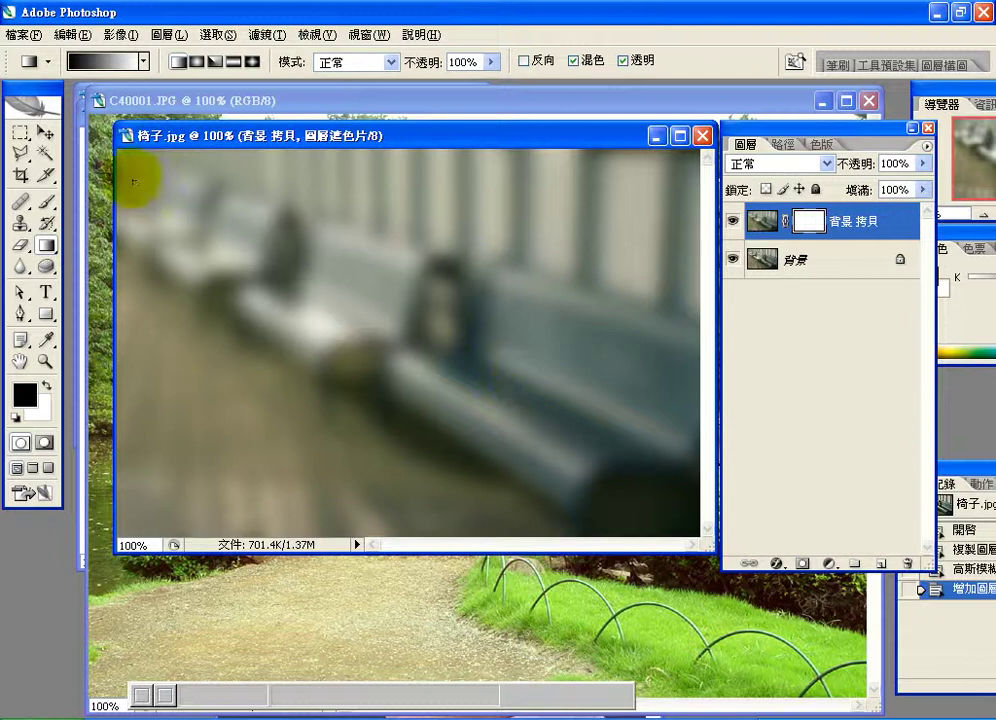
Try several black-to-white linear gradients on the layer mask, first from the far benches towards the middle, then from the near bench towards the far benches
drag(144, 180, 401, 300)
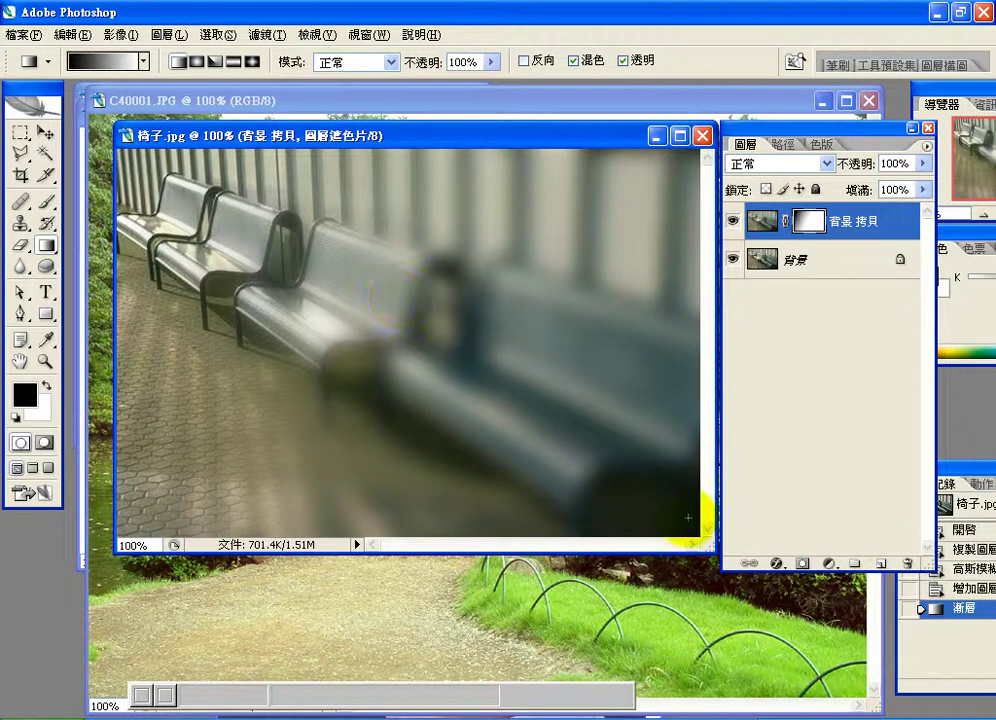
drag(630, 472, 688, 517)
drag(637, 478, 373, 309)
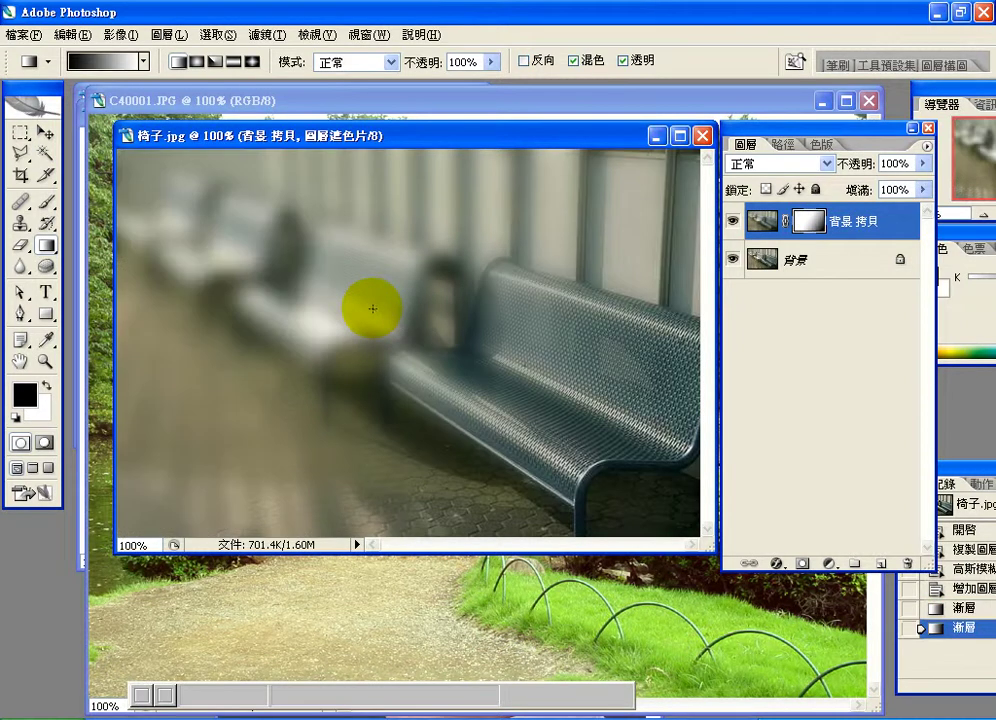
drag(530, 383, 404, 330)
drag(227, 226, 247, 253)
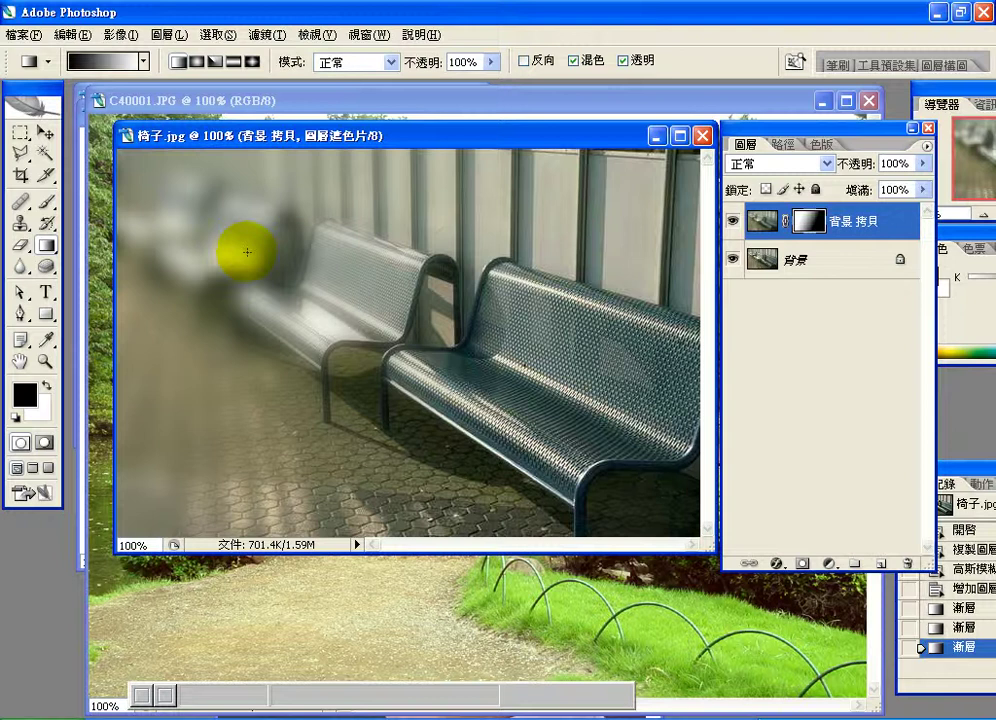
click(247, 252)
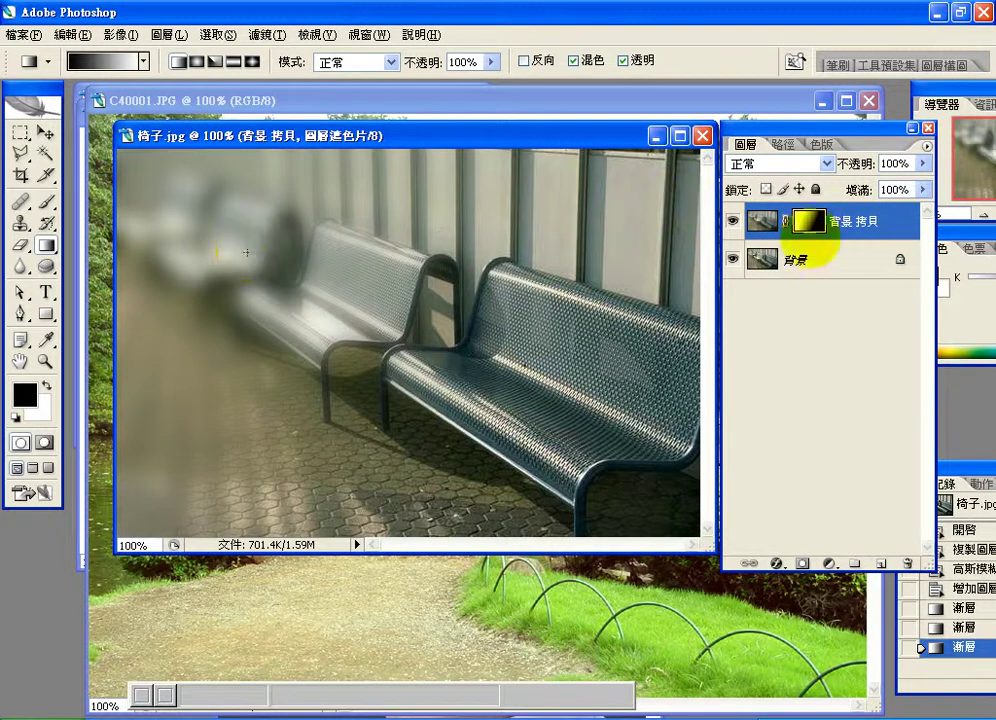
drag(822, 250, 838, 228)
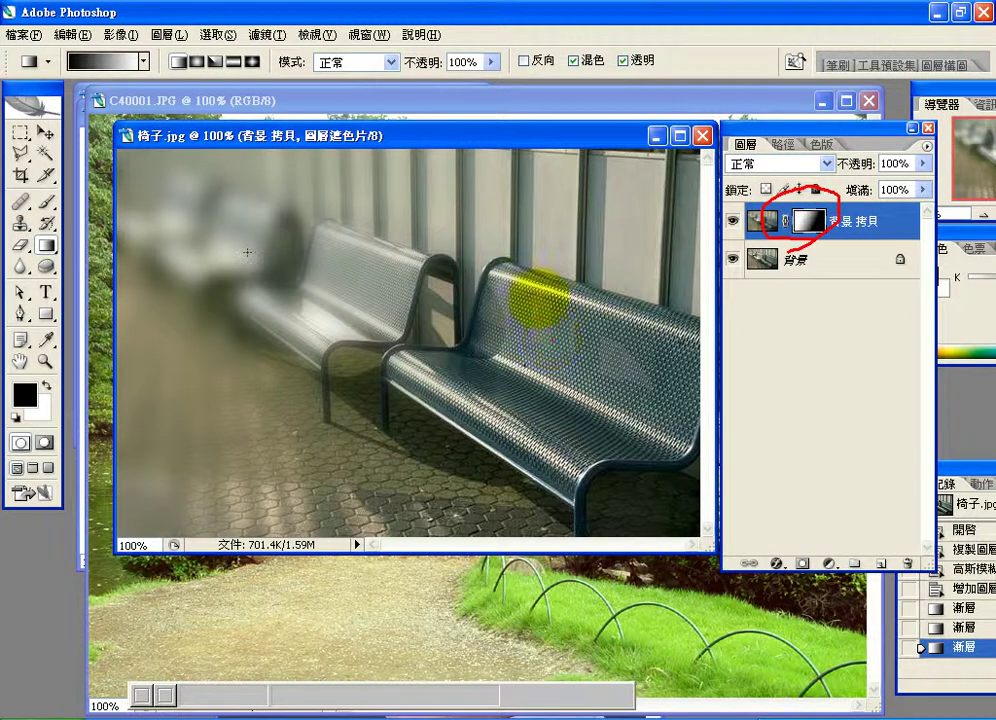
drag(440, 352, 247, 252)
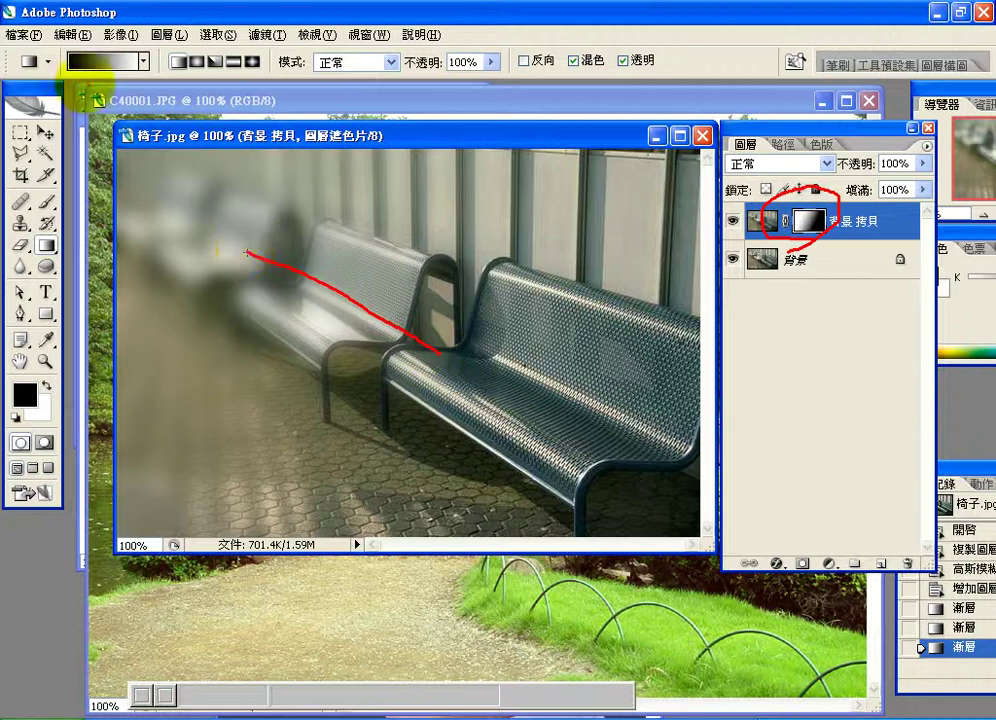
mouse_move(68, 62)
mouse_down()
mouse_move(67, 94)
mouse_move(74, 78)
mouse_up()
mouse_move(485, 313)
mouse_down()
mouse_move(394, 402)
mouse_move(508, 418)
mouse_move(457, 440)
mouse_up()
mouse_move(540, 360)
mouse_down()
mouse_move(556, 390)
mouse_move(575, 378)
mouse_move(580, 413)
mouse_up()
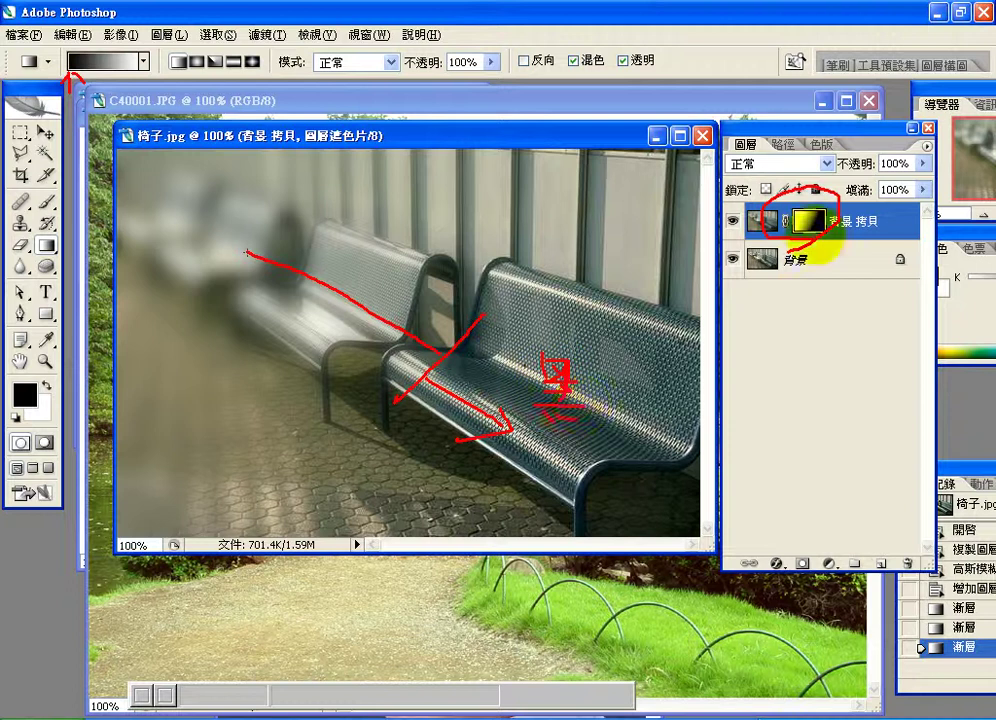
drag(808, 236, 820, 222)
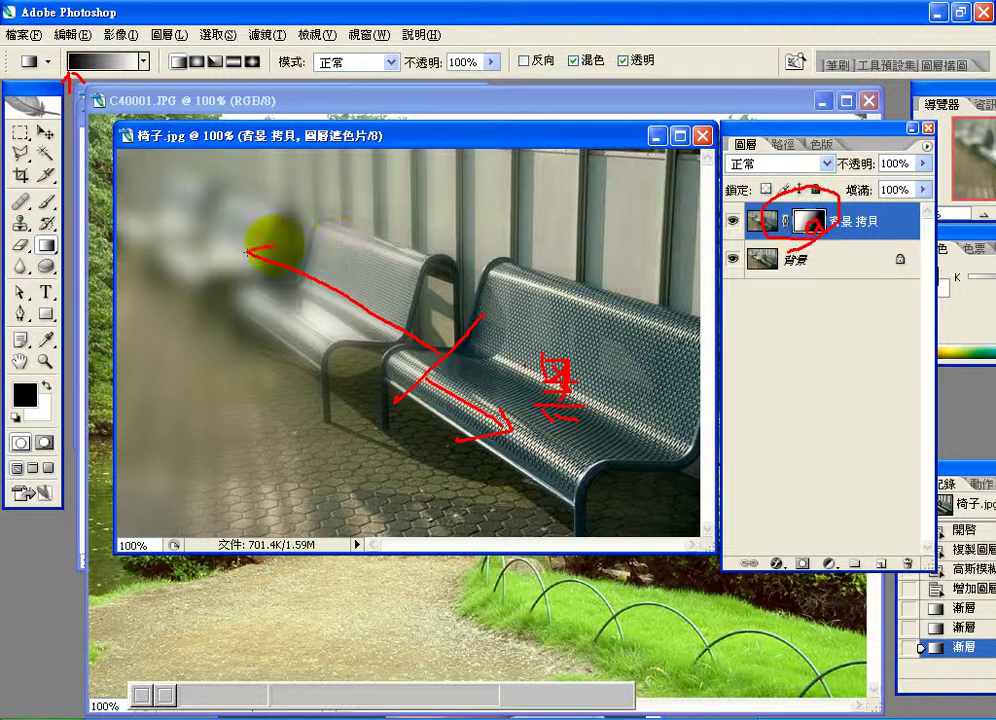
drag(250, 250, 422, 325)
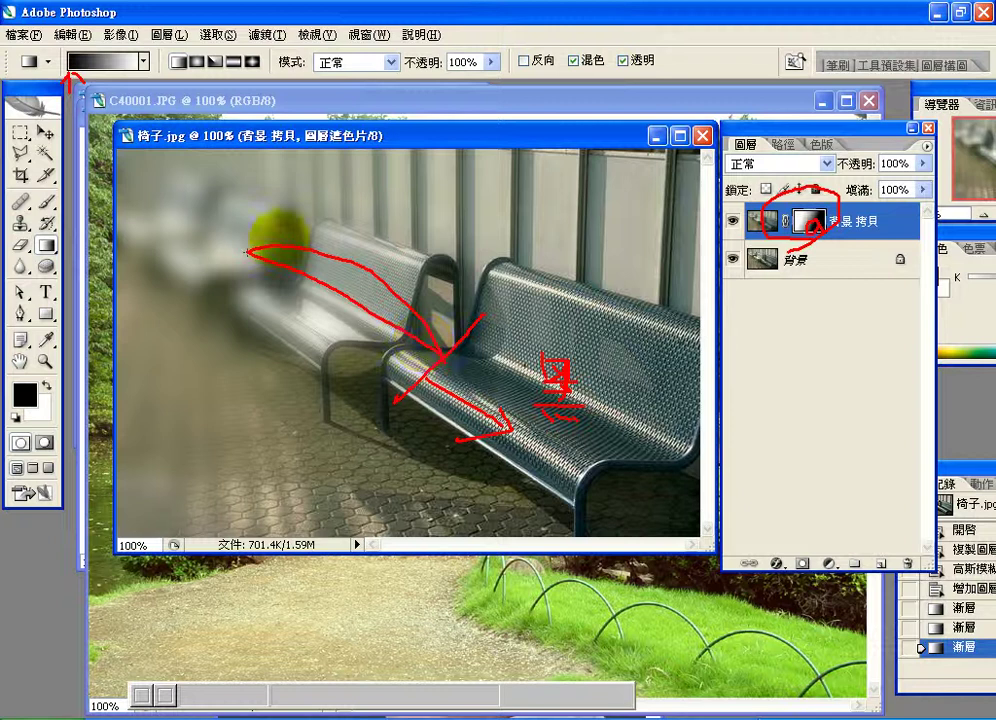
mouse_move(260, 222)
mouse_down()
mouse_move(275, 211)
mouse_move(212, 298)
mouse_up()
drag(240, 252, 180, 210)
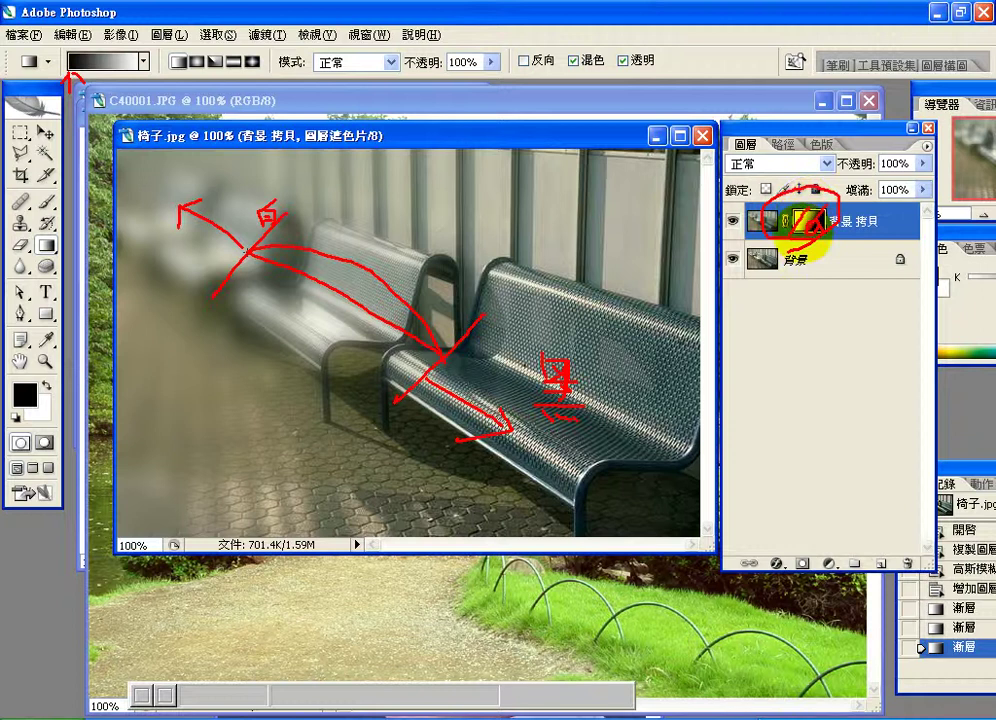
drag(812, 232, 788, 258)
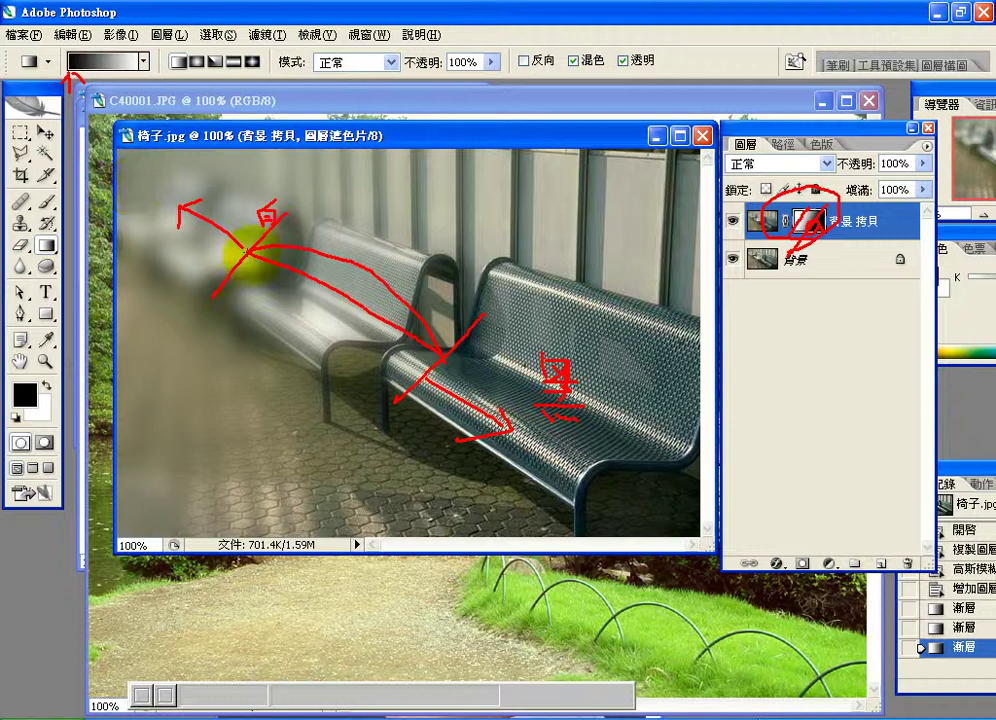
drag(245, 252, 408, 352)
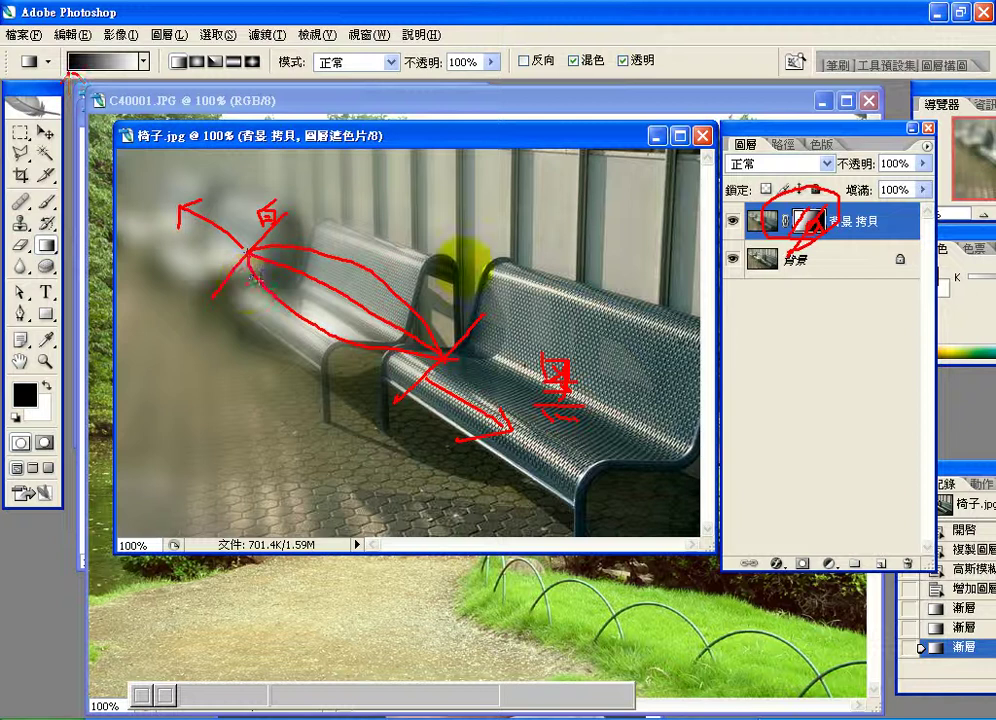
Delete the gradient layer mask from the background copy without applying it and add a new blank mask
click(806, 222)
drag(806, 222, 907, 562)
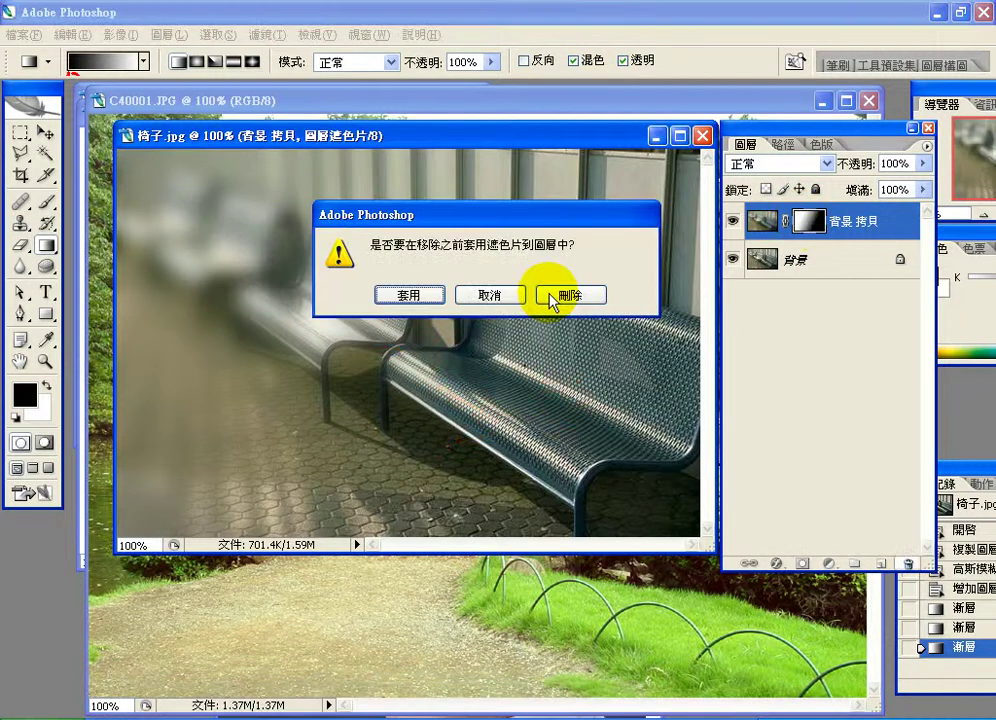
click(550, 296)
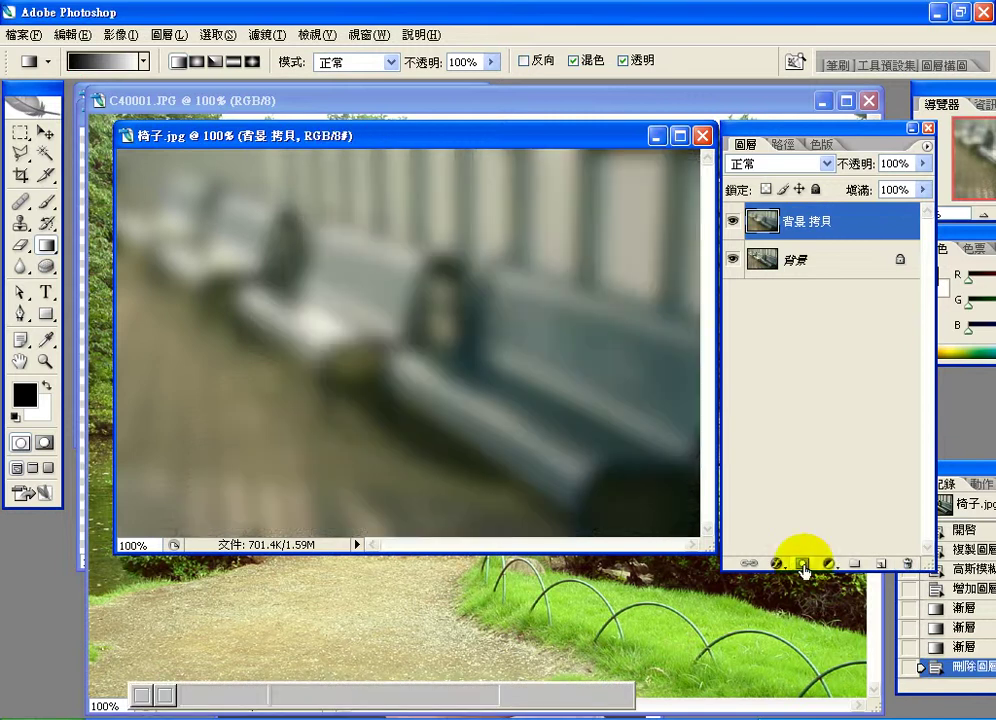
click(802, 564)
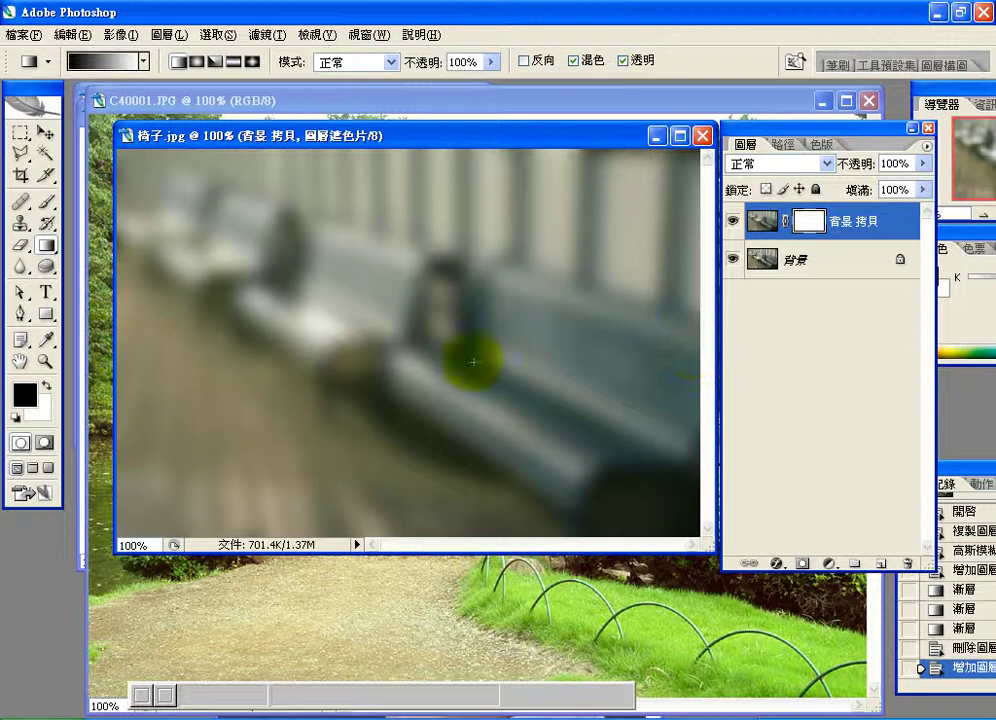
Try a short gradient on the new mask from the near bench towards the middle bench, and undo it
drag(546, 393, 415, 327)
key(ctrl+z)
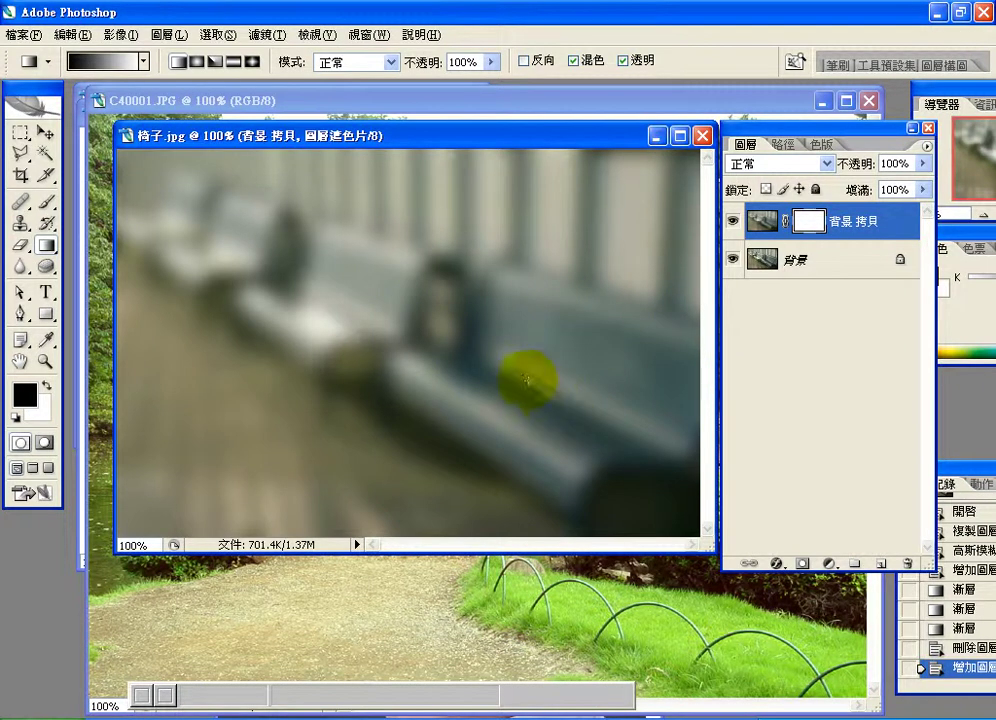
key(ctrl+z)
Draw a long black-to-white linear gradient on the mask, starting at the near bench and ending at the farthest bench
drag(548, 398, 706, 522)
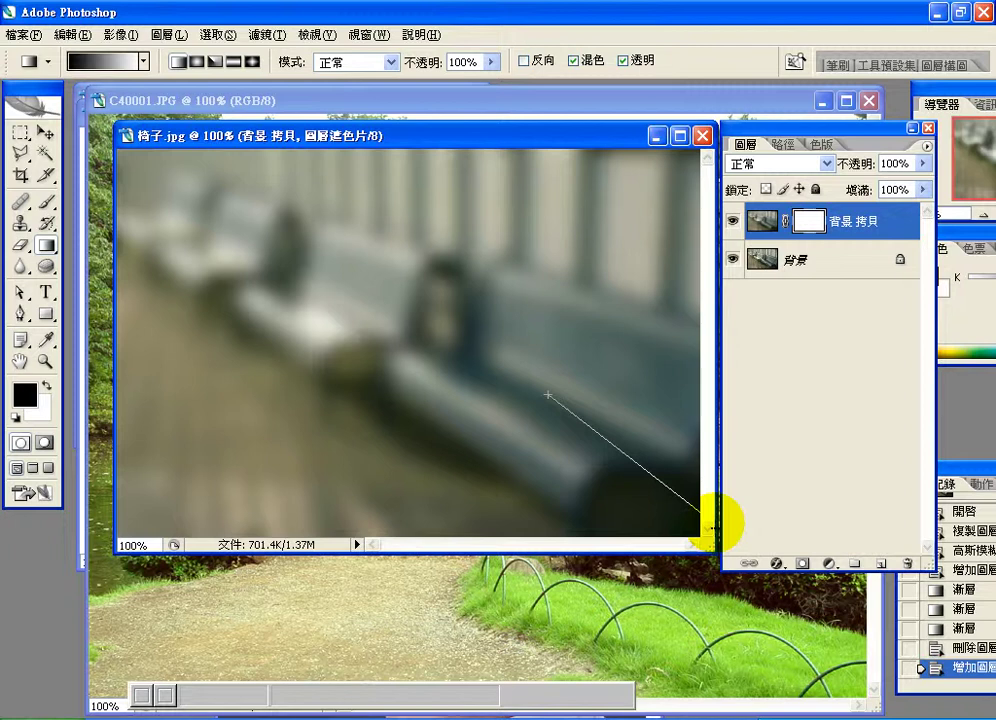
drag(712, 527, 146, 195)
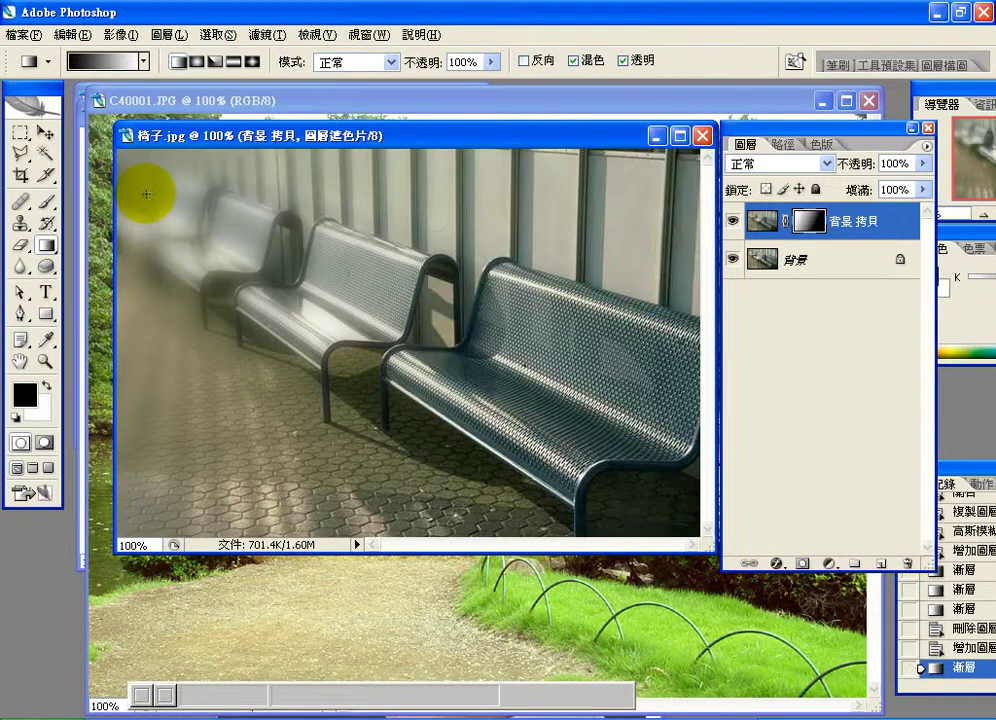